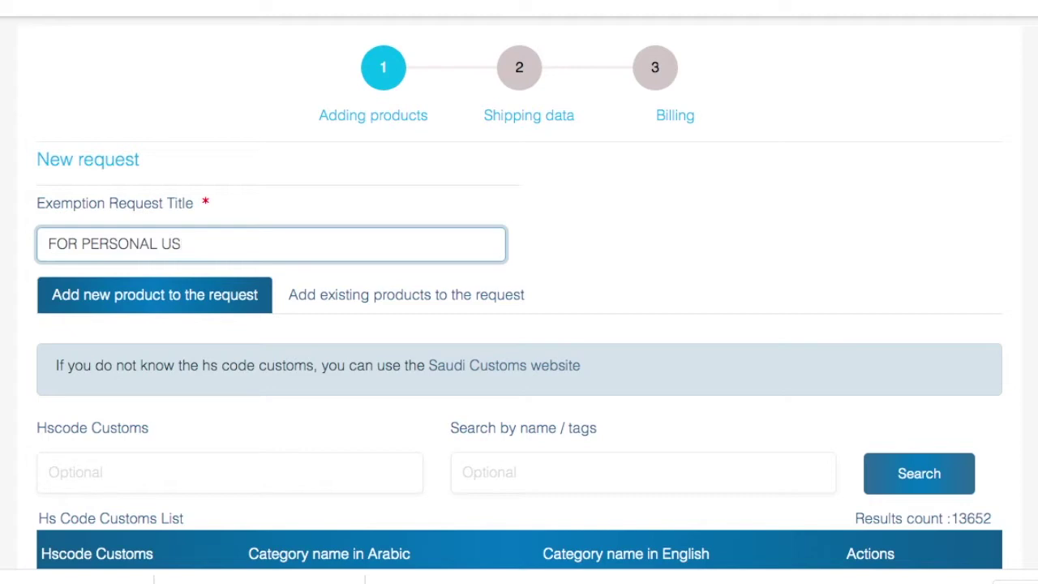
Step: Change the exemption request title to "FOR OUR OWN FACILITY USE"
key(BackSpace)
key(BackSpace)
key(BackSpace)
key(BackSpace)
key(BackSpace)
key(BackSpace)
key(BackSpace)
key(BackSpace)
key(BackSpace)
key(BackSpace)
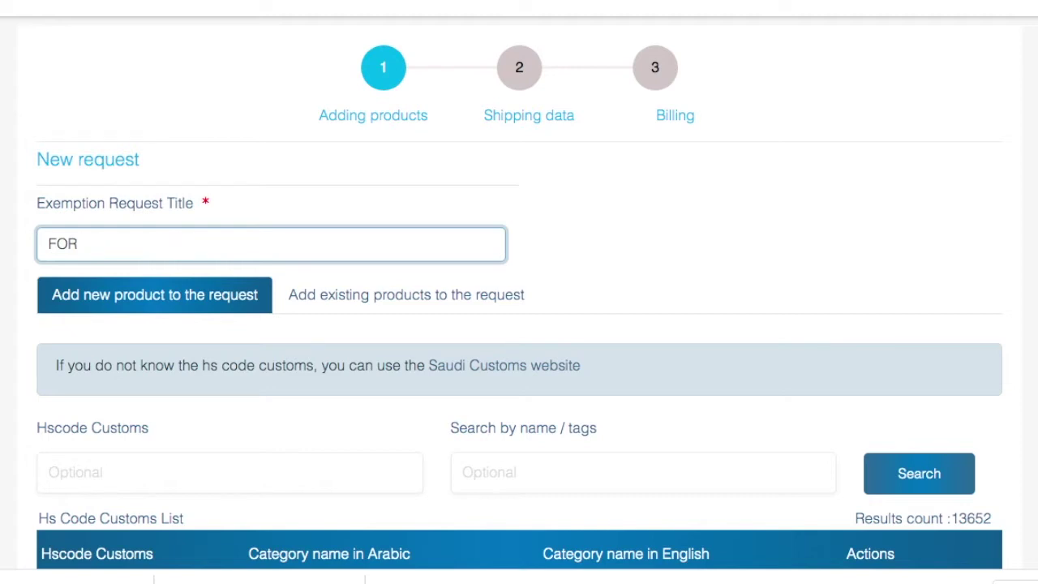
text(OW)
text(OUR OWN FAC)
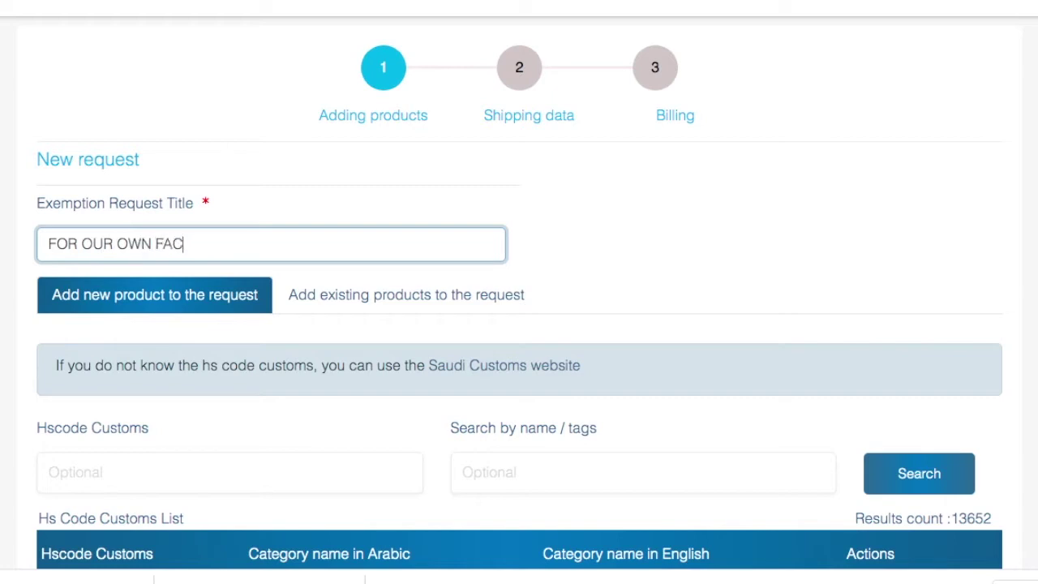
text(ILITY USE)
scroll(486, 208, down, 2)
scroll(489, 209, down, 3)
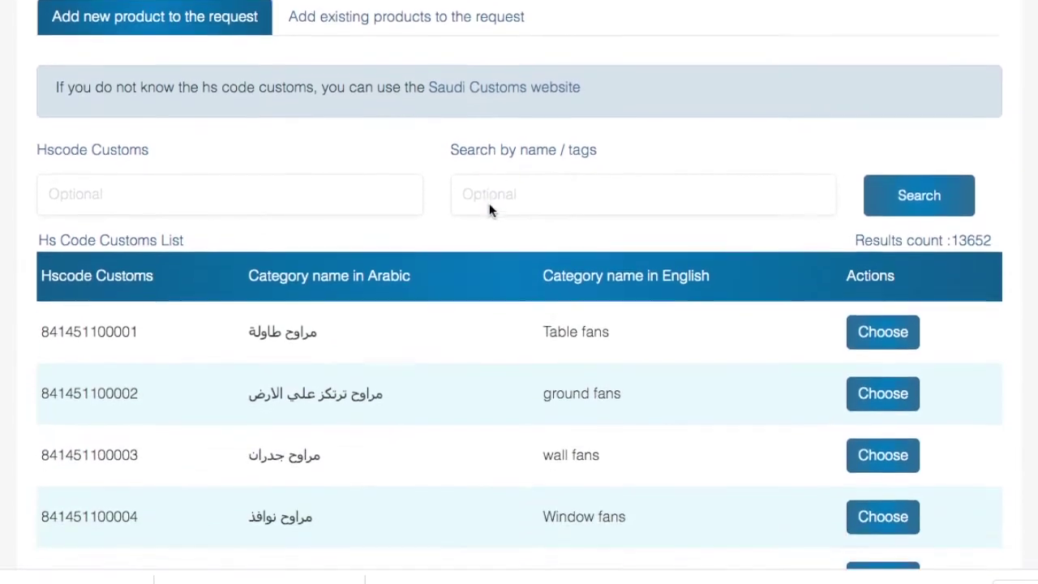
triple_click(574, 258)
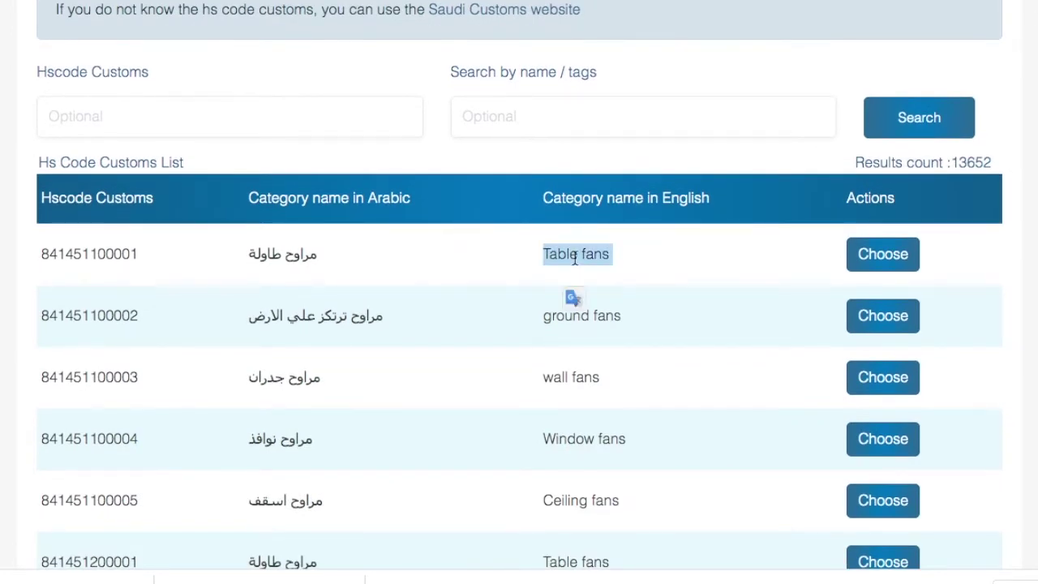
click(866, 255)
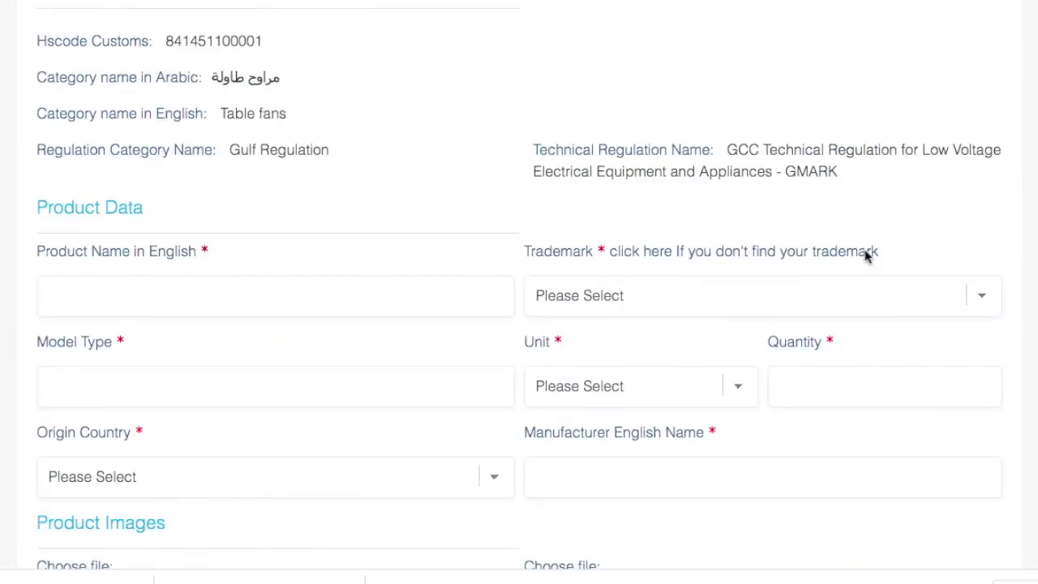
Step: Enter TABLE FAN as the new product's English name
scroll(559, 248, down, 2)
click(365, 186)
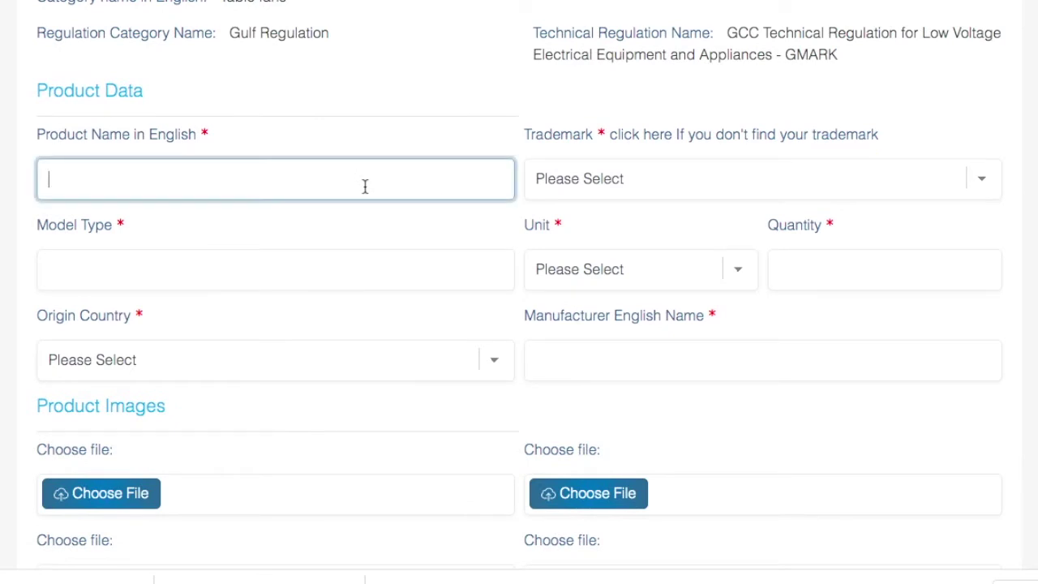
text(P)
key(BackSpace)
text(TABLE FAN)
key(Tab)
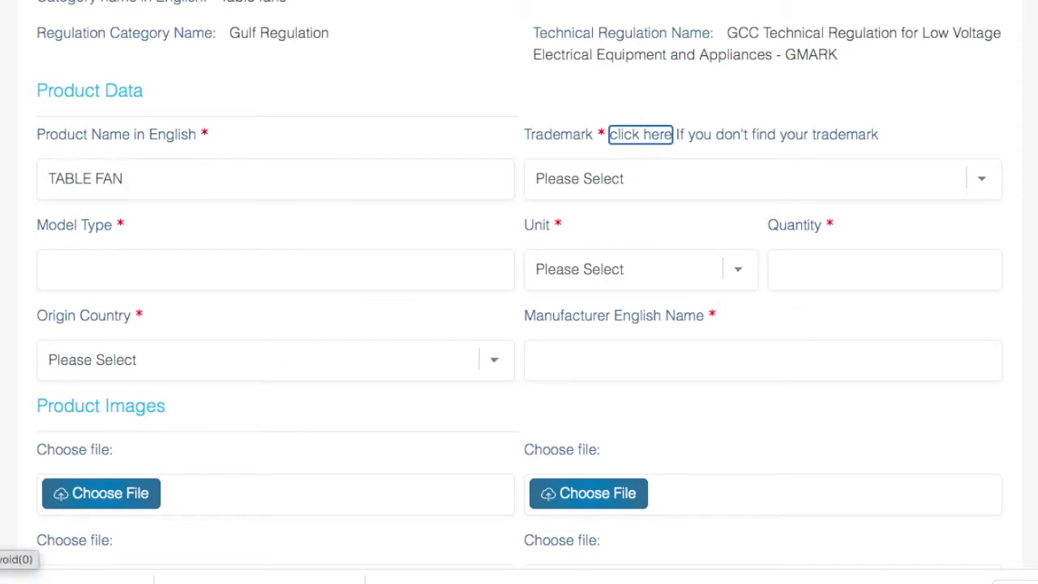
Step: Set the new product's trademark to PAK FAN and its model type to TABLE FAN
click(570, 180)
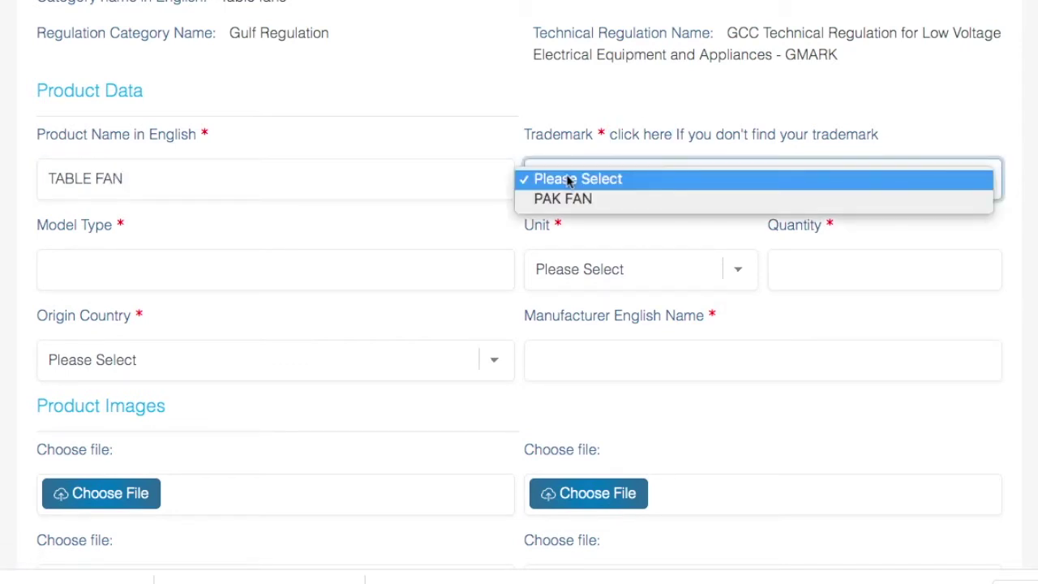
click(587, 199)
click(254, 274)
text(TABLE FAN)
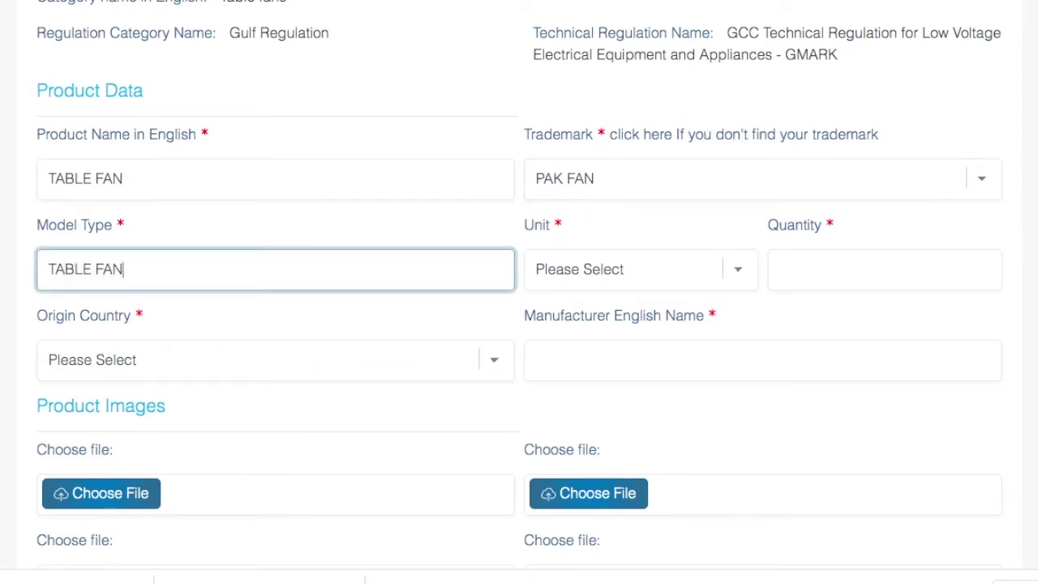
key(Tab)
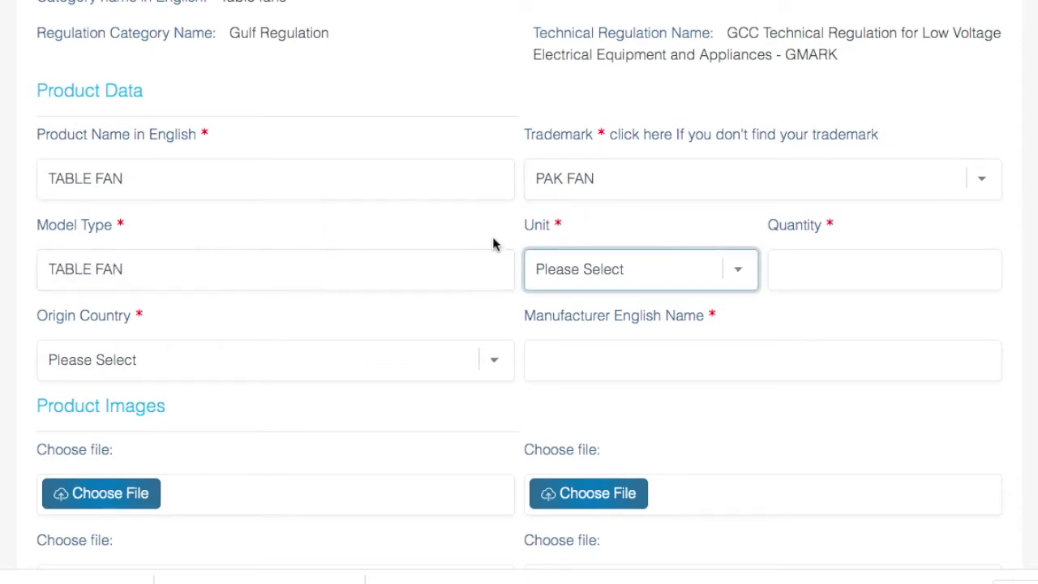
Step: Set the new product's unit to UNIT and its quantity to 55
click(543, 268)
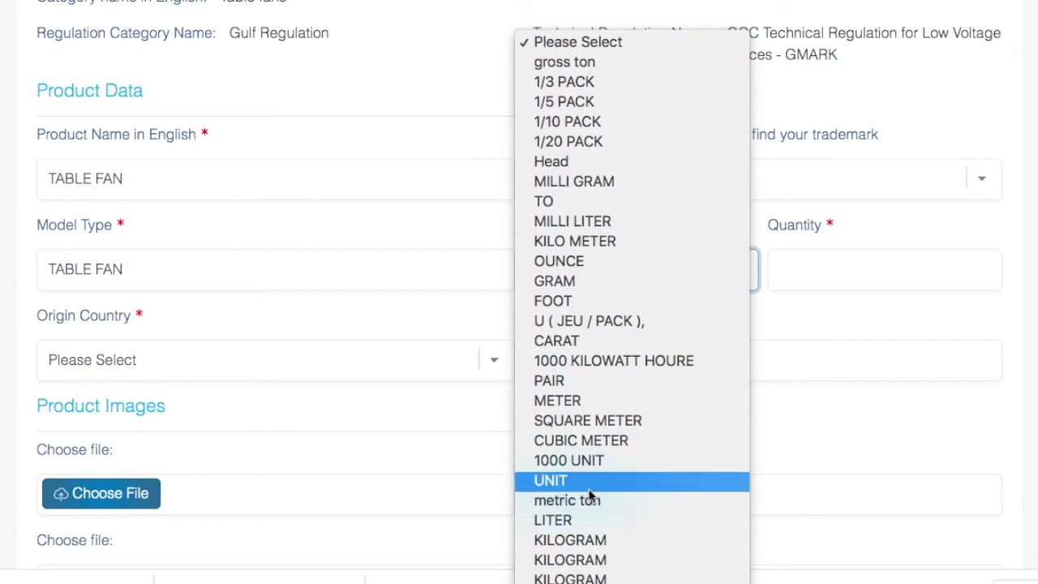
click(590, 484)
click(818, 260)
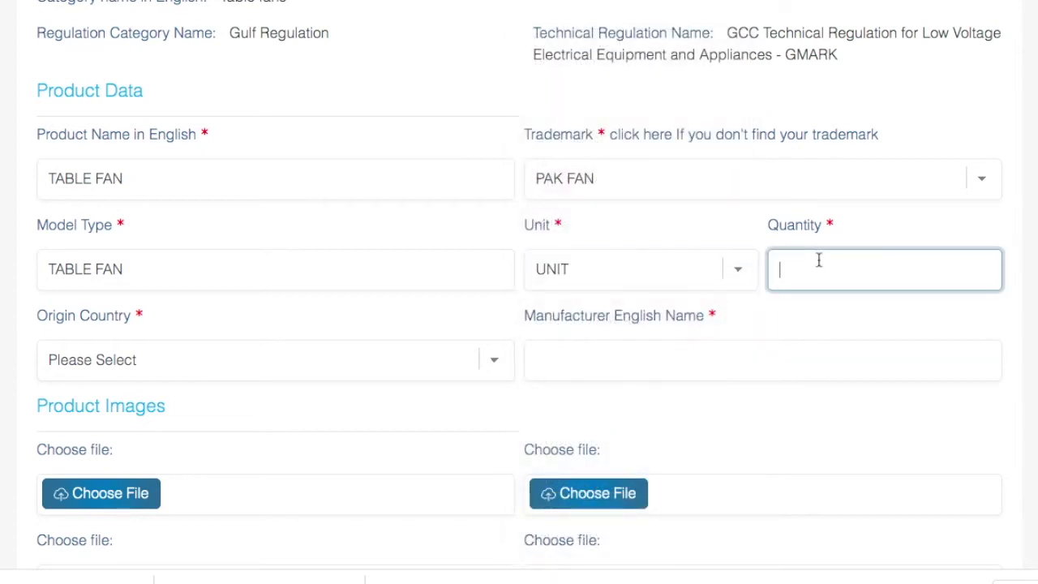
text(55)
Step: Set the origin country to Pakistan and try to save the new table fan product
click(196, 362)
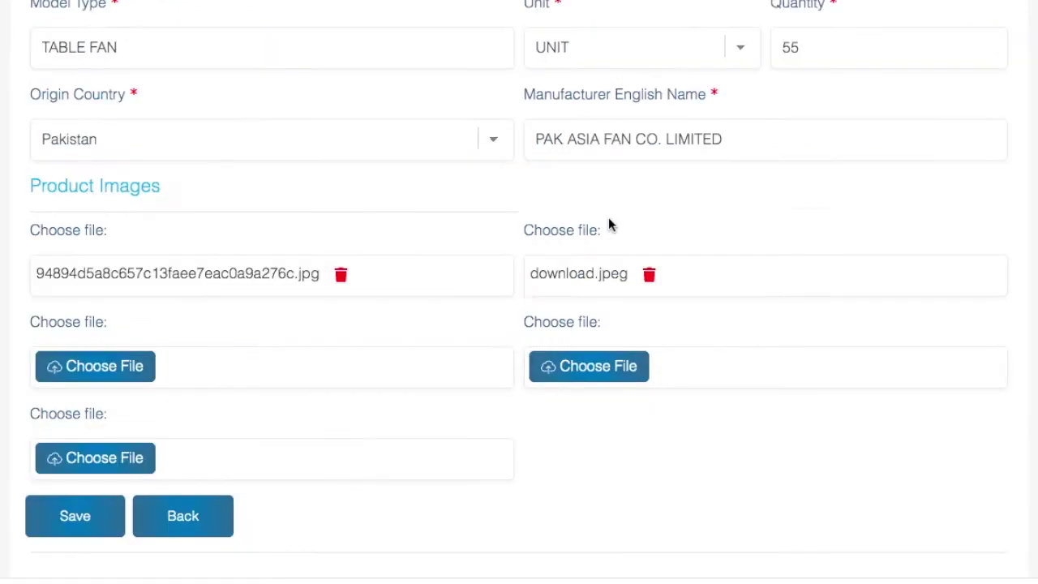
scroll(524, 295, down, 5)
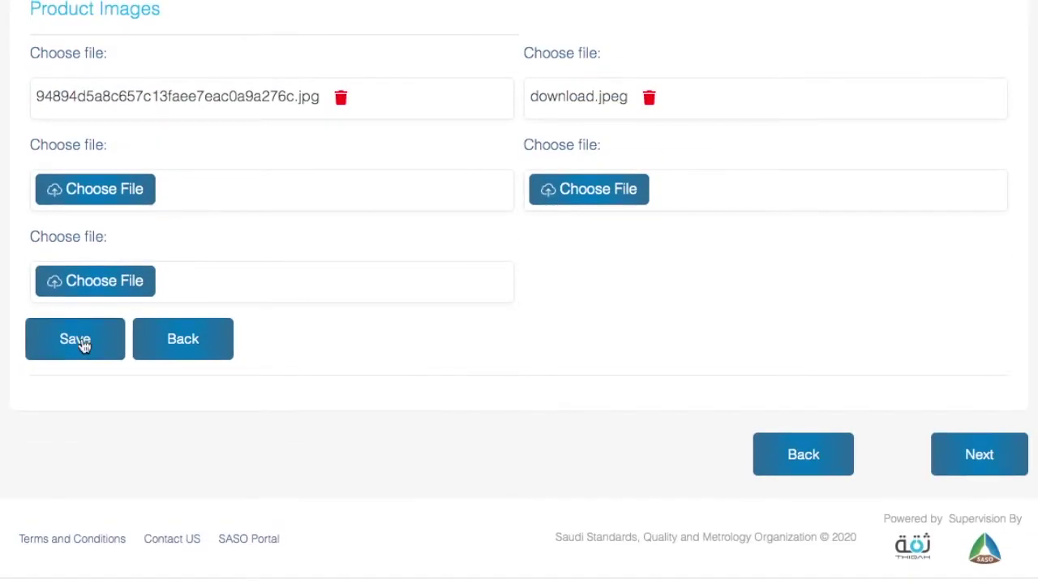
click(81, 339)
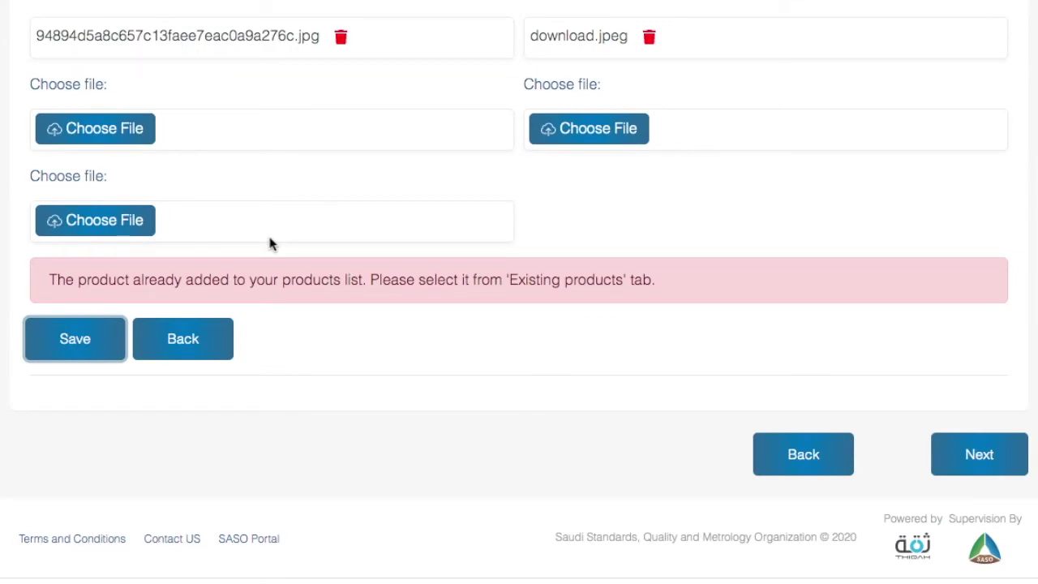
scroll(270, 239, up, 15)
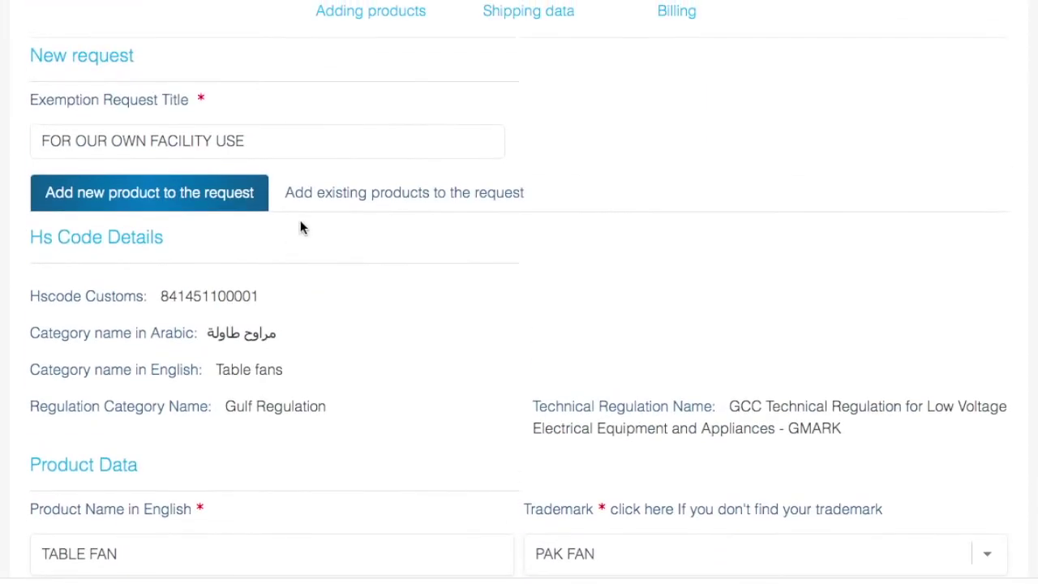
click(401, 195)
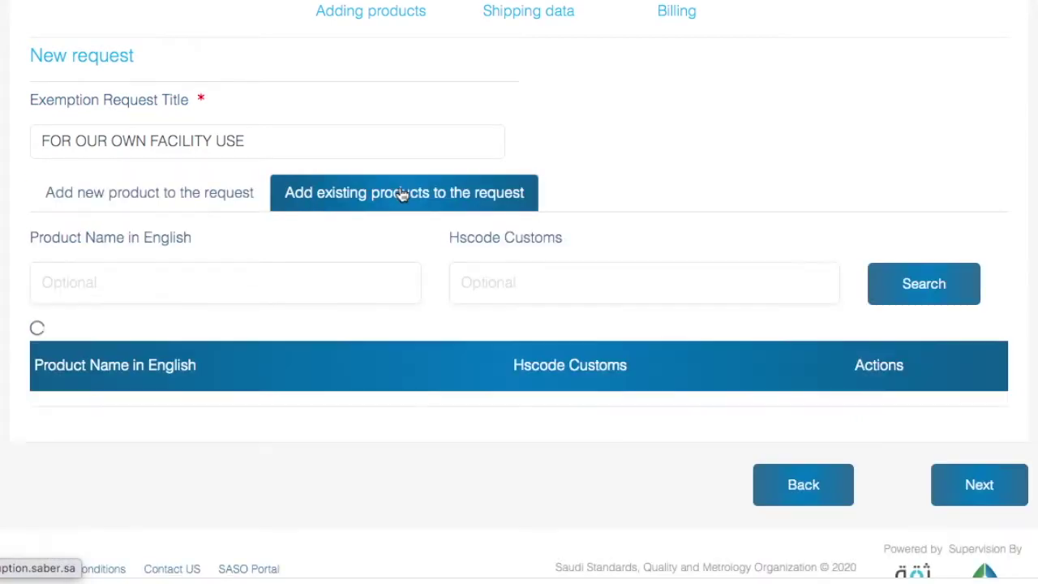
scroll(514, 268, down, 2)
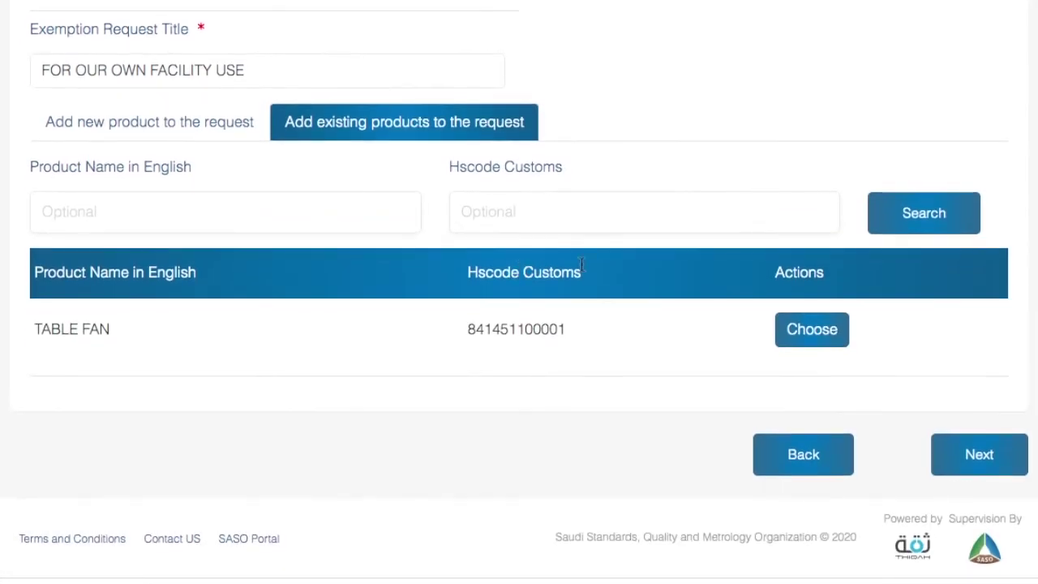
click(832, 331)
Step: Set the existing table fan's unit to UNIT and quantity to 55, and save it to the request
scroll(546, 281, down, 2)
scroll(546, 281, down, 10)
scroll(450, 227, up, 6)
click(645, 280)
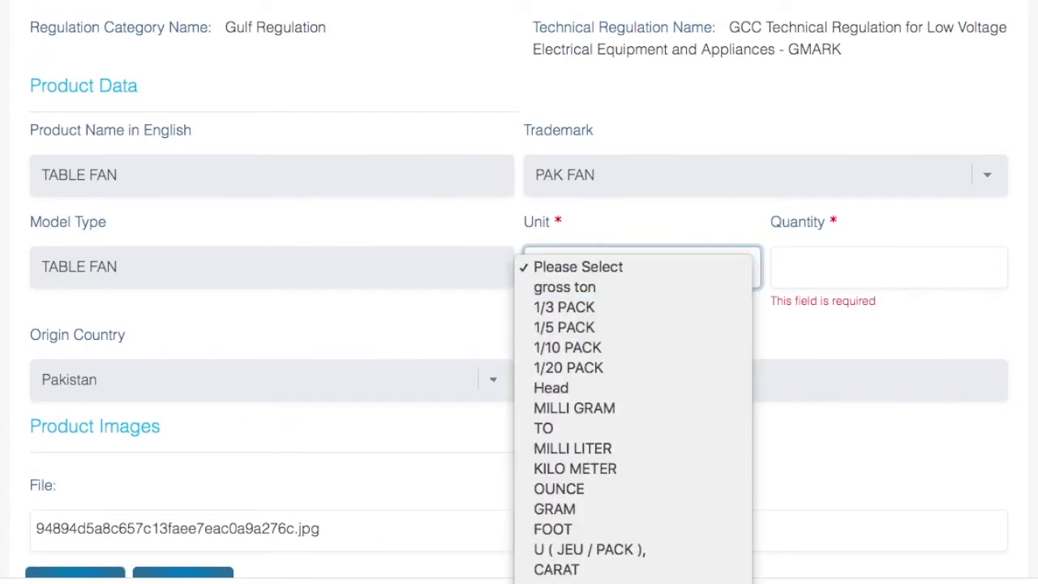
scroll(641, 389, down, 5)
click(618, 490)
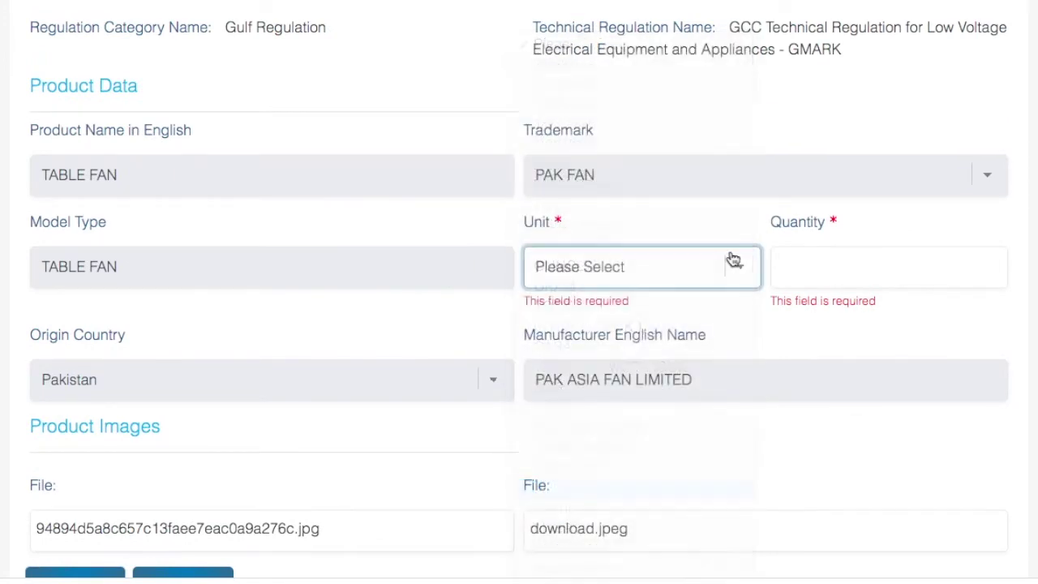
click(801, 280)
text(55)
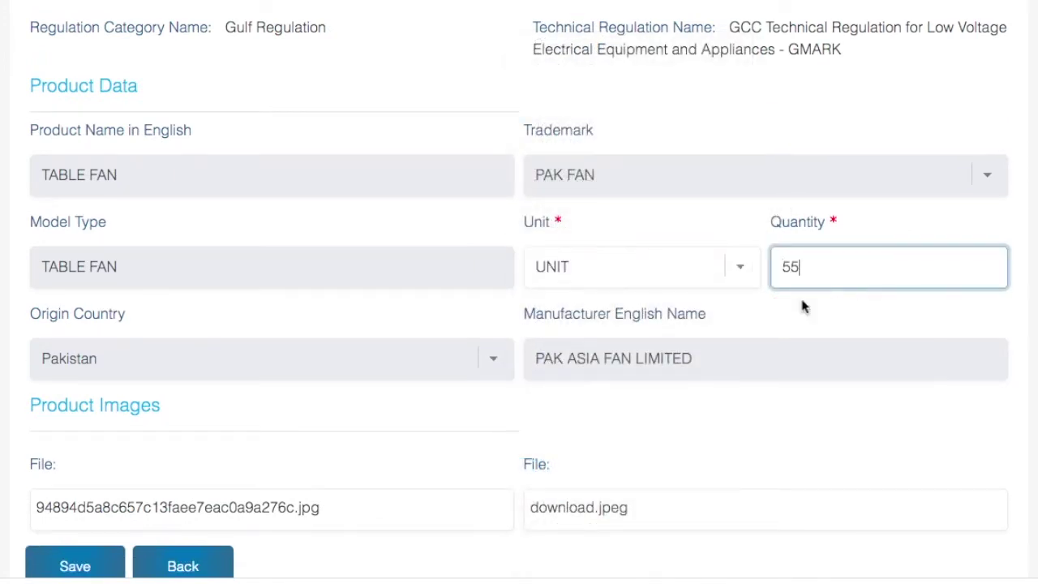
scroll(799, 318, down, 3)
click(61, 347)
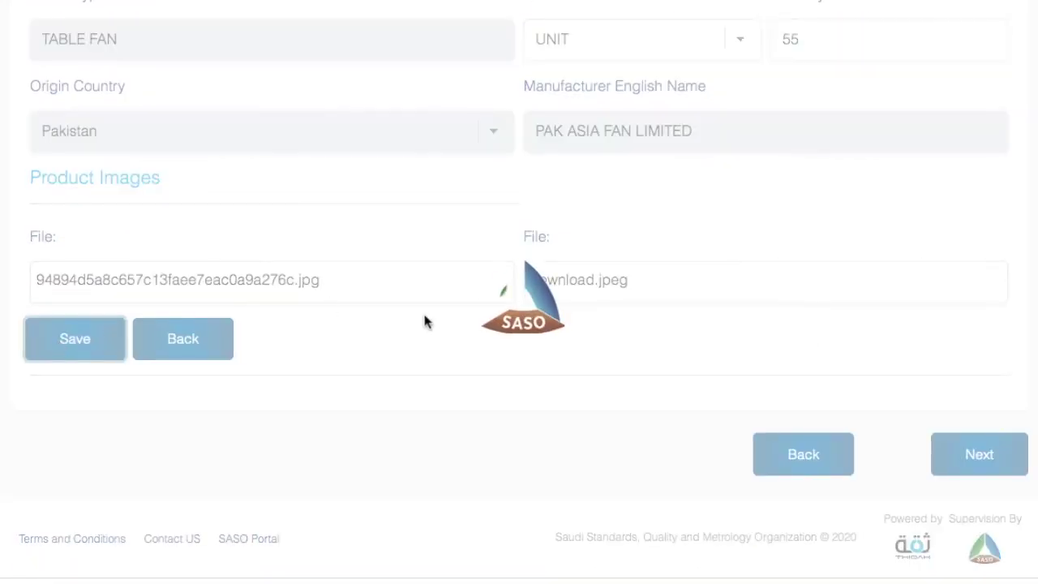
Step: Check the products added to the request and continue to the shipping data stage
scroll(500, 343, down, 1)
scroll(500, 343, down, 6)
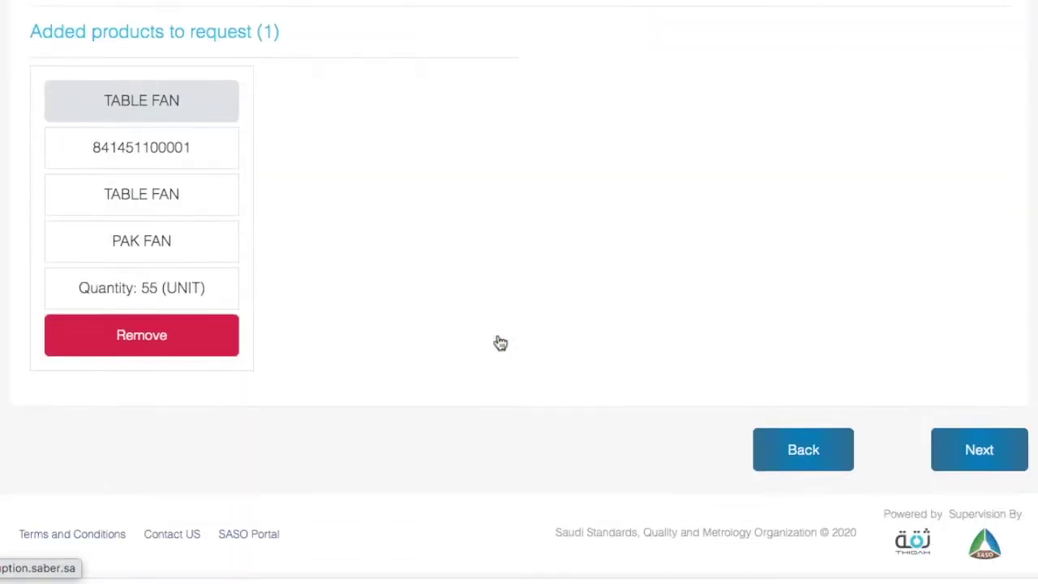
triple_click(106, 34)
click(462, 253)
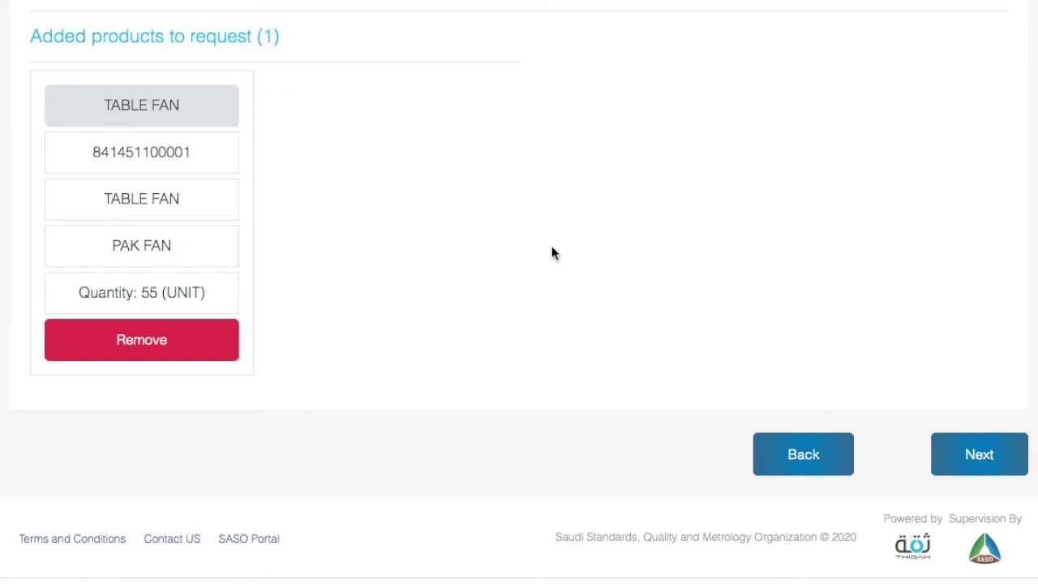
click(981, 459)
Step: Enter "DOESN'T HAVE COC," as the reason for not clearing (FASAH)
scroll(582, 311, down, 3)
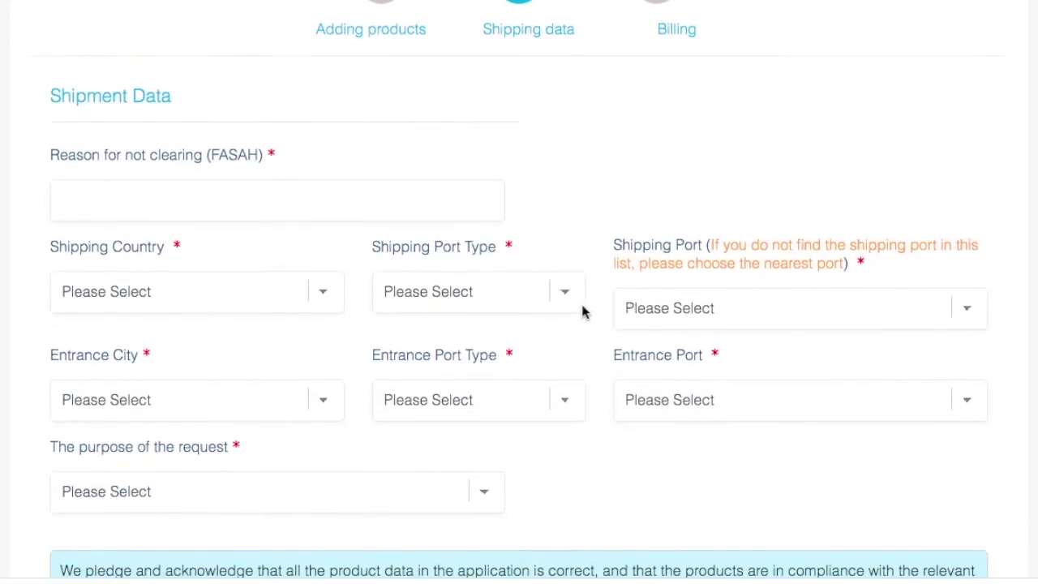
click(374, 152)
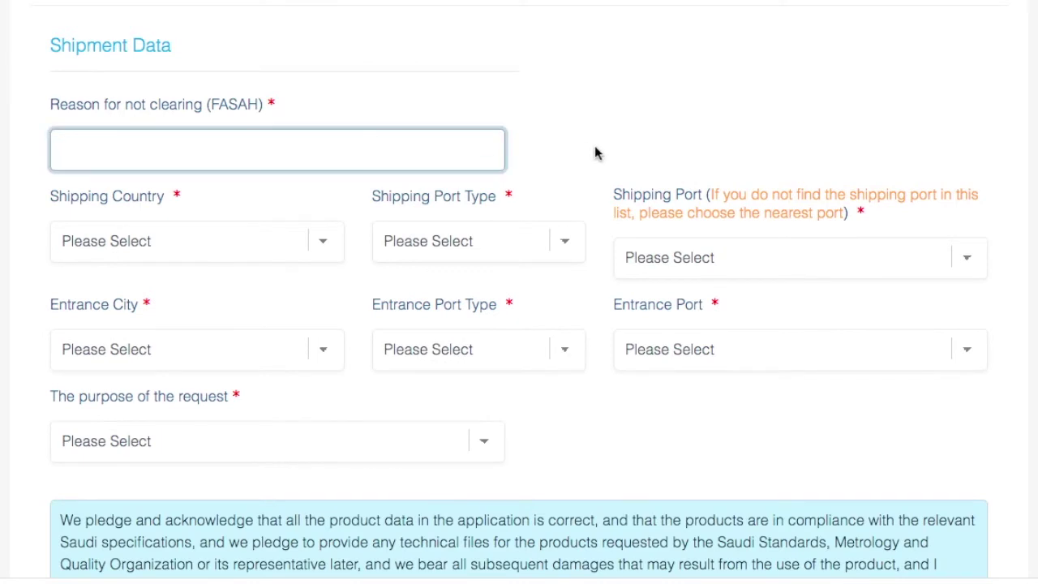
scroll(597, 153, down, 1)
text(DOES)
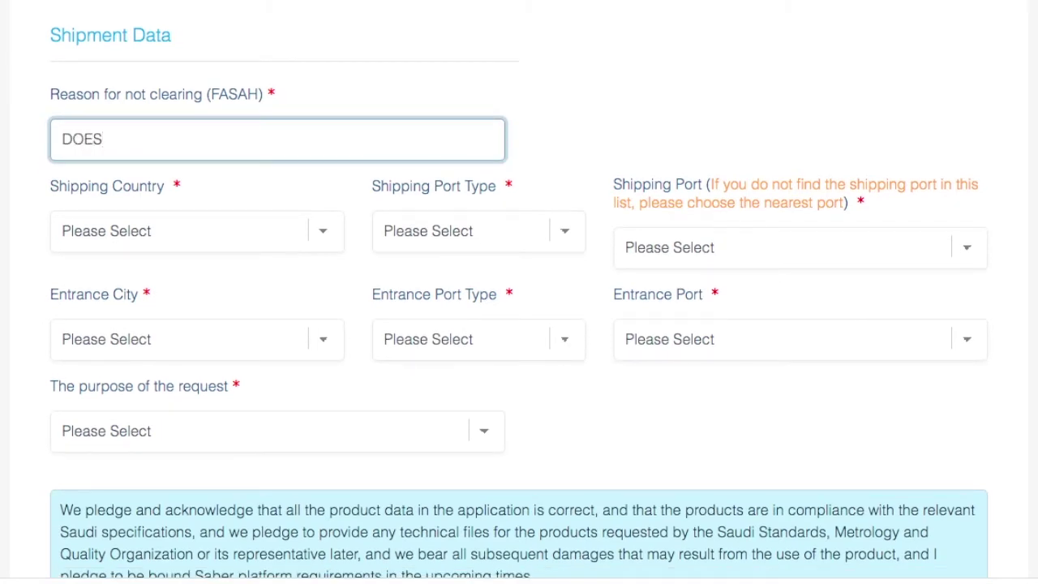
text(N'T HAVE COC,)
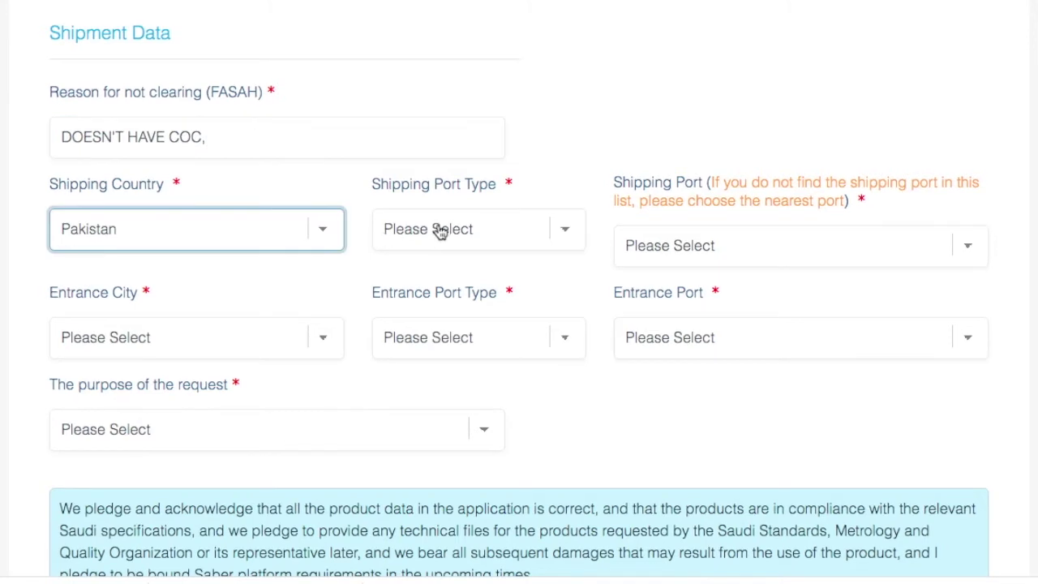
Step: Set the shipping port type to Sea port and the shipping port to KHI (كراتشي)
click(438, 231)
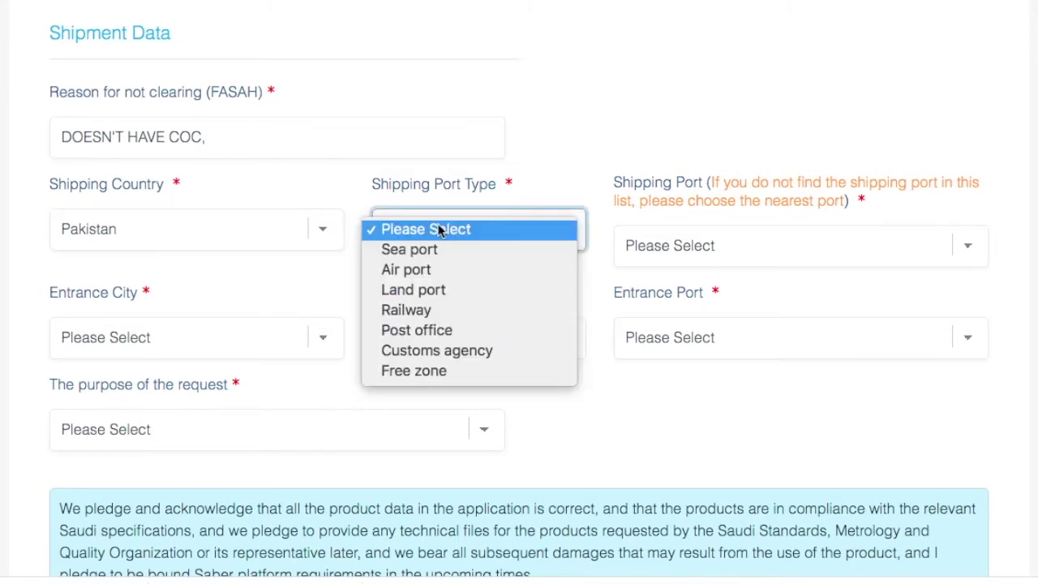
click(448, 252)
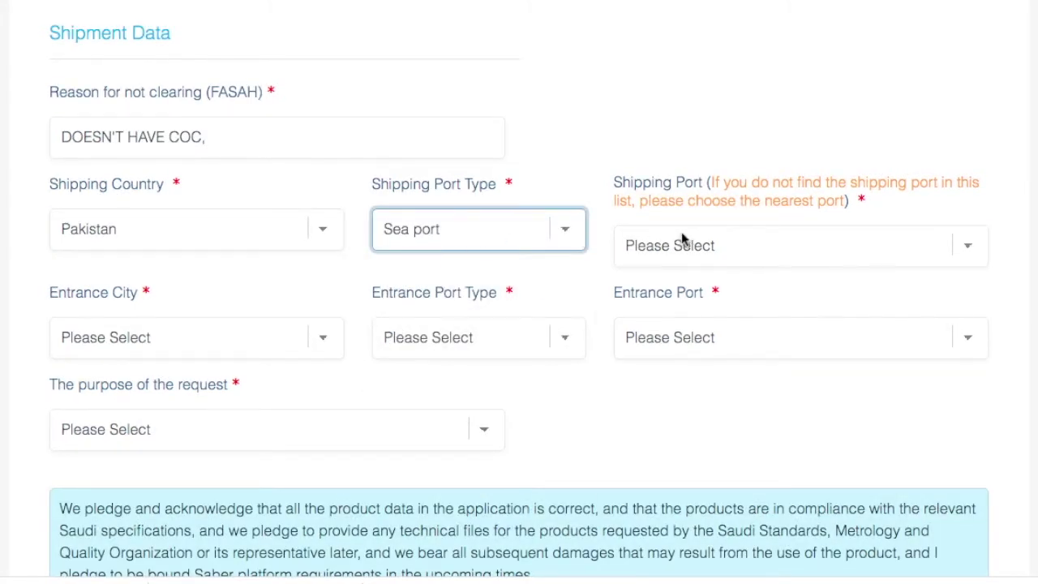
click(683, 241)
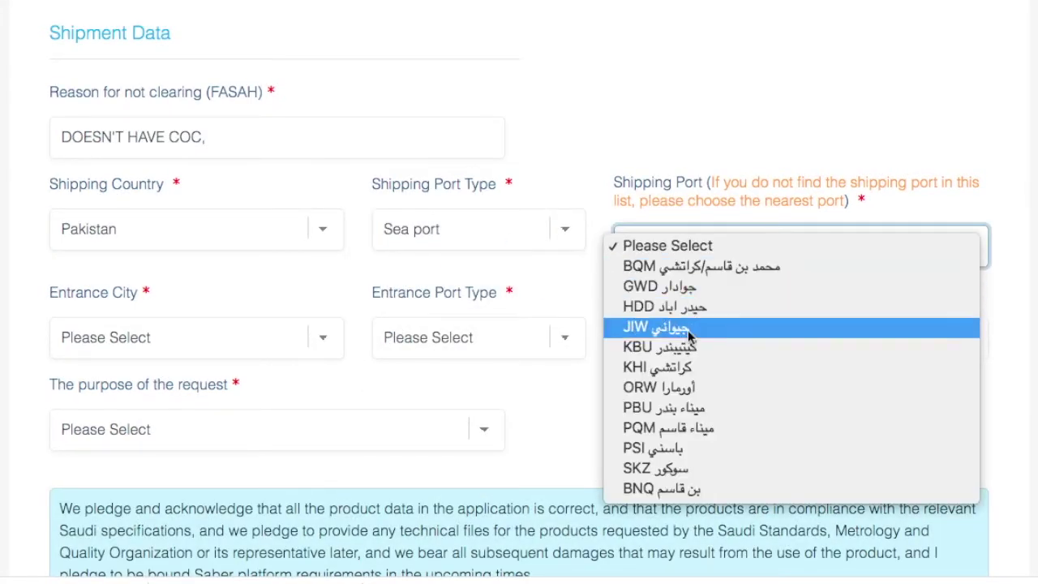
key(Up)
key(Up)
key(Up)
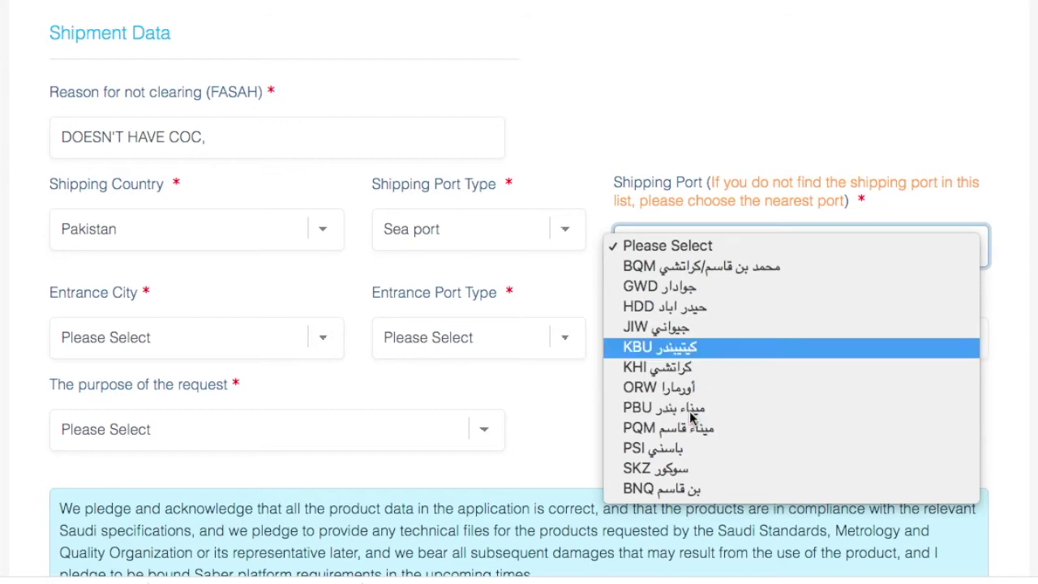
click(689, 366)
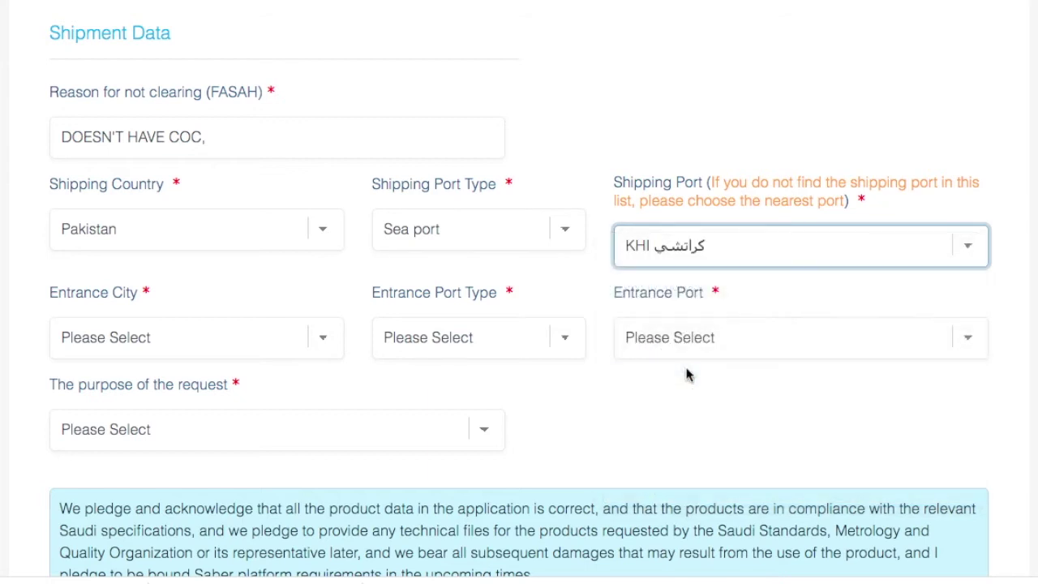
Step: Set the entrance city to Ad Damman, the entrance port type to Sea port and the entrance port to DMM (جمرك ميناء الملك عبدالعزيز)
click(220, 345)
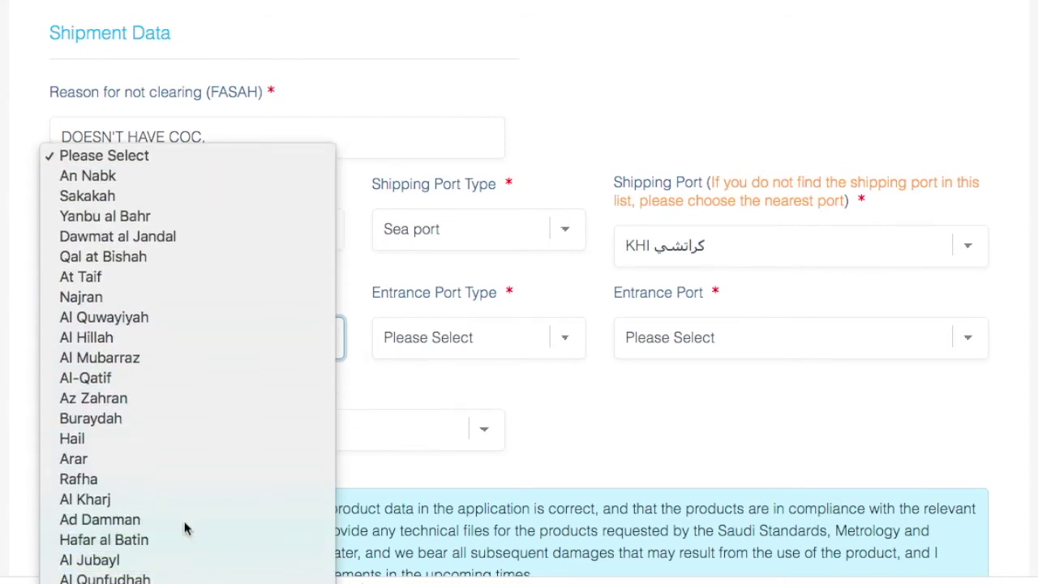
click(186, 517)
click(467, 357)
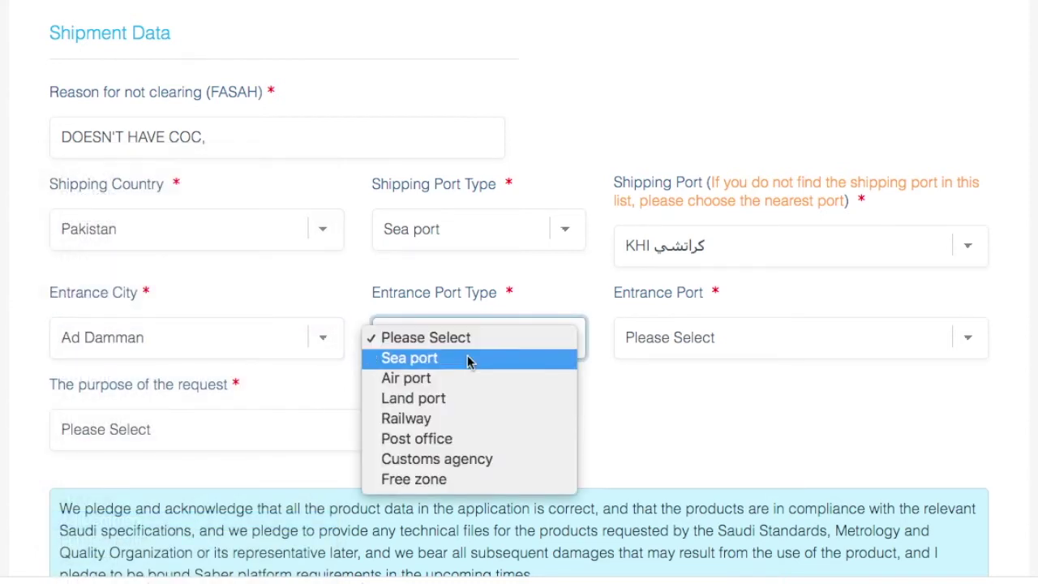
key(Escape)
click(496, 357)
click(686, 354)
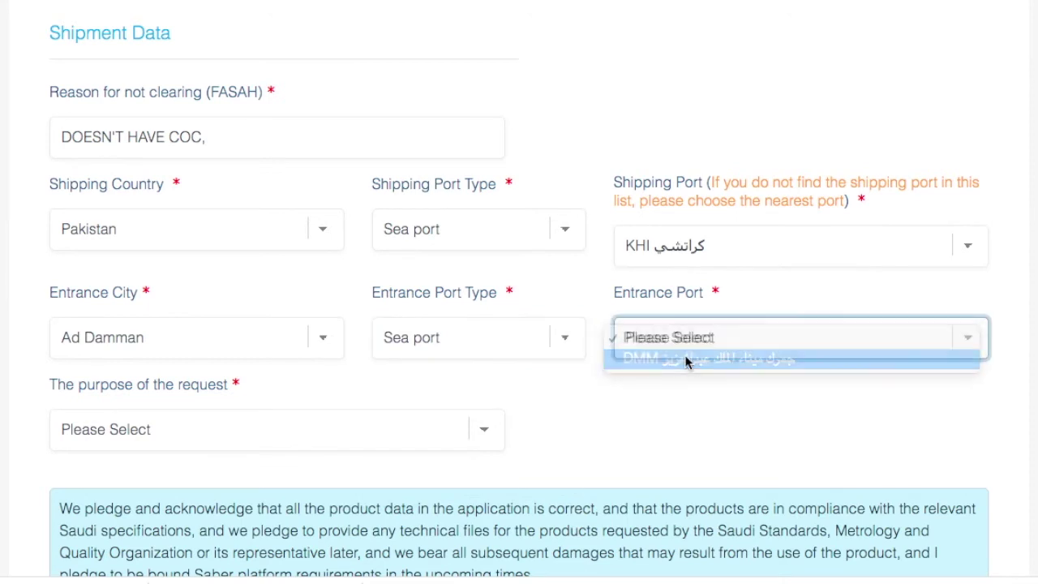
click(687, 359)
Step: Set the purpose of the request to Other exemption for facility and check which attachments are required
click(323, 447)
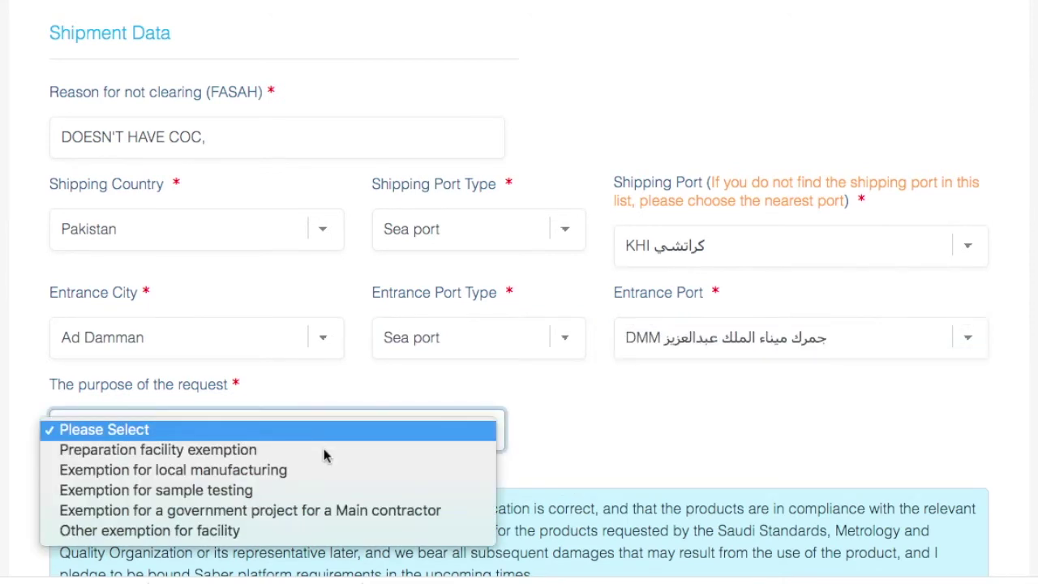
click(308, 531)
scroll(378, 355, down, 4)
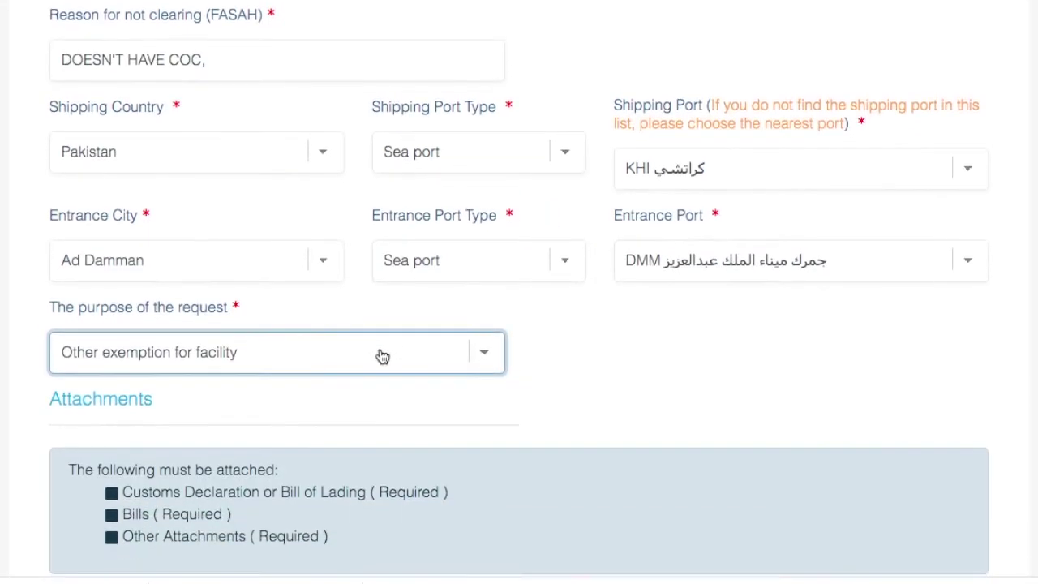
scroll(380, 347, down, 5)
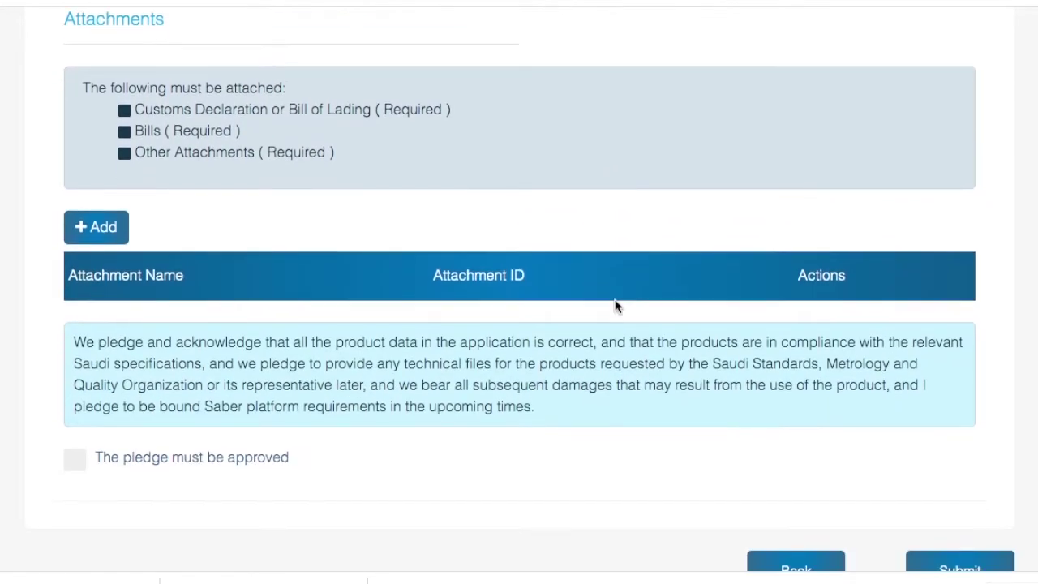
scroll(149, 347, up, 5)
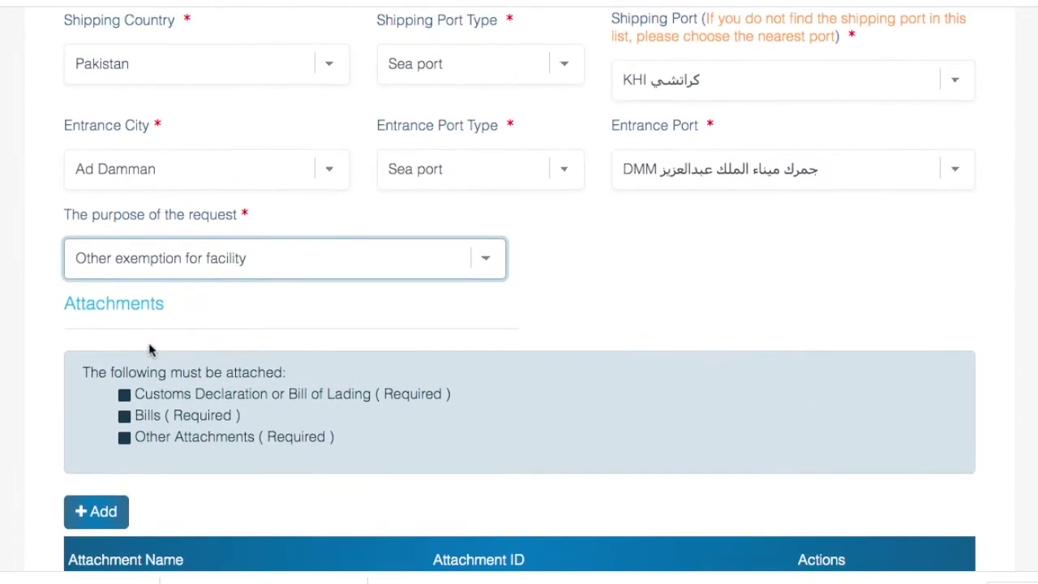
Step: Start a new Customs Declaration or Bill of Lading attachment with the attachment ID BL
scroll(149, 348, down, 2)
scroll(149, 350, down, 2)
click(118, 284)
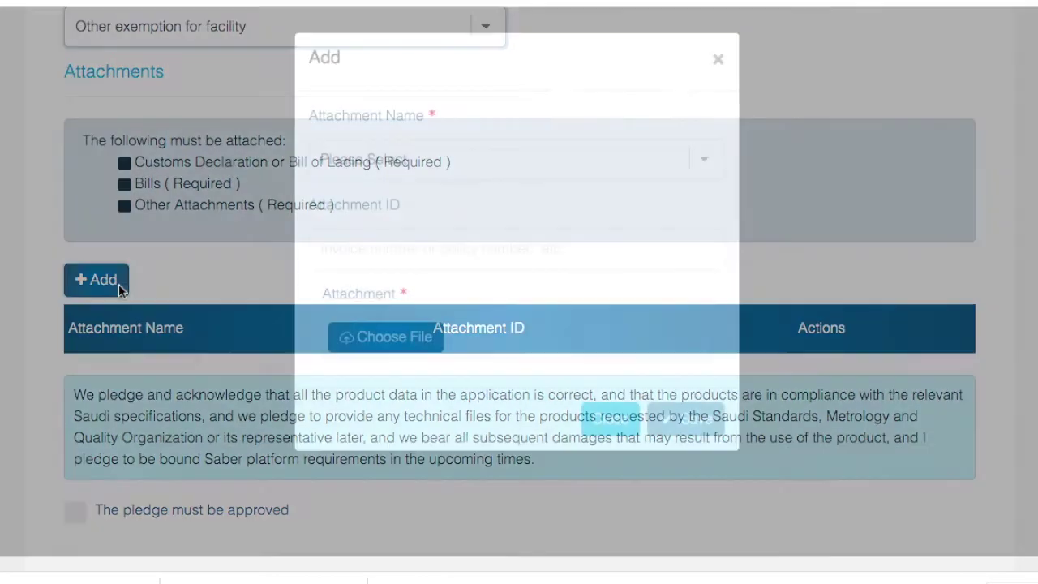
click(417, 148)
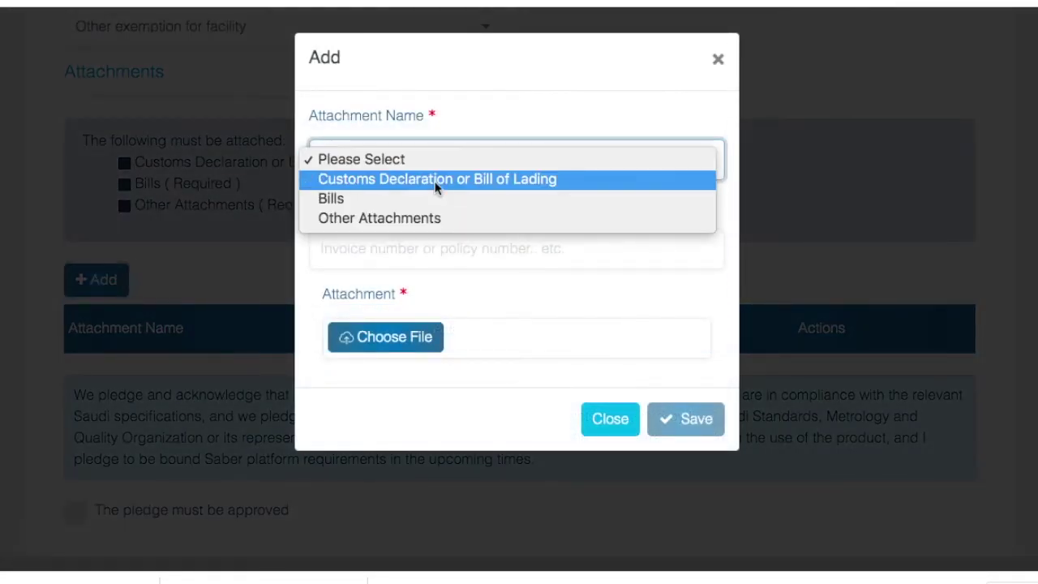
click(436, 180)
click(436, 253)
text(BL)
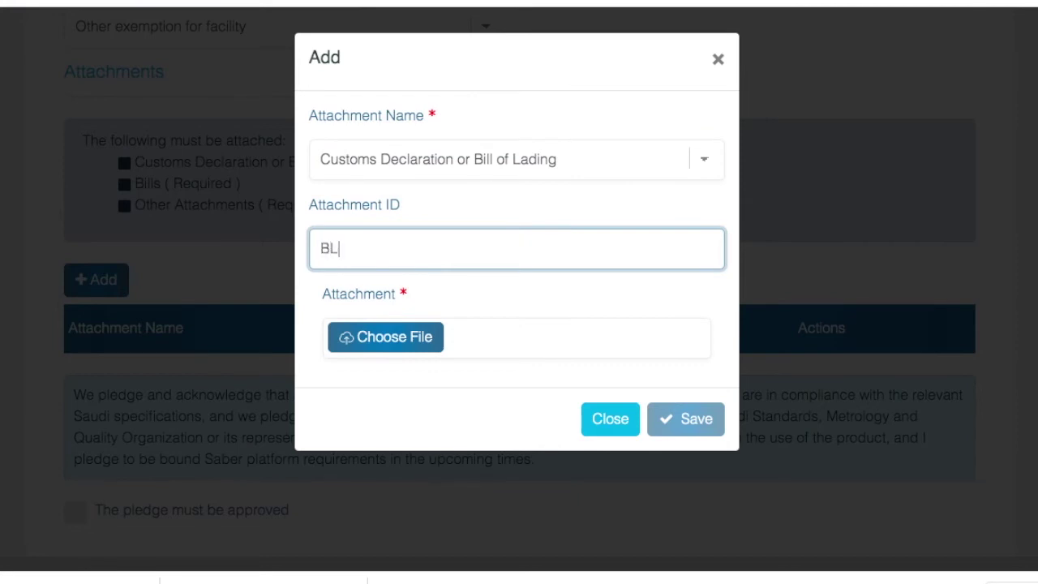
click(420, 340)
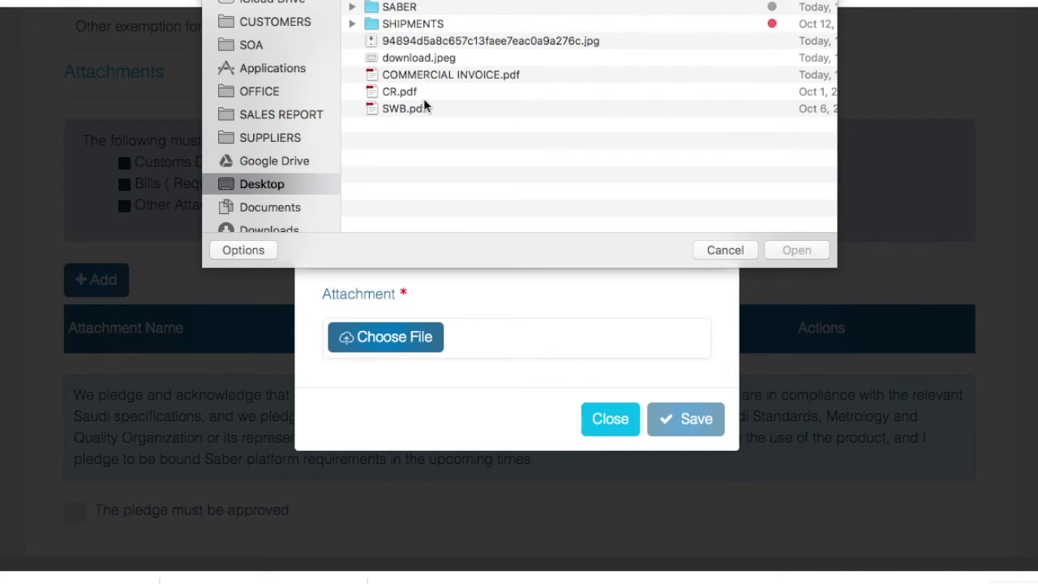
double_click(427, 81)
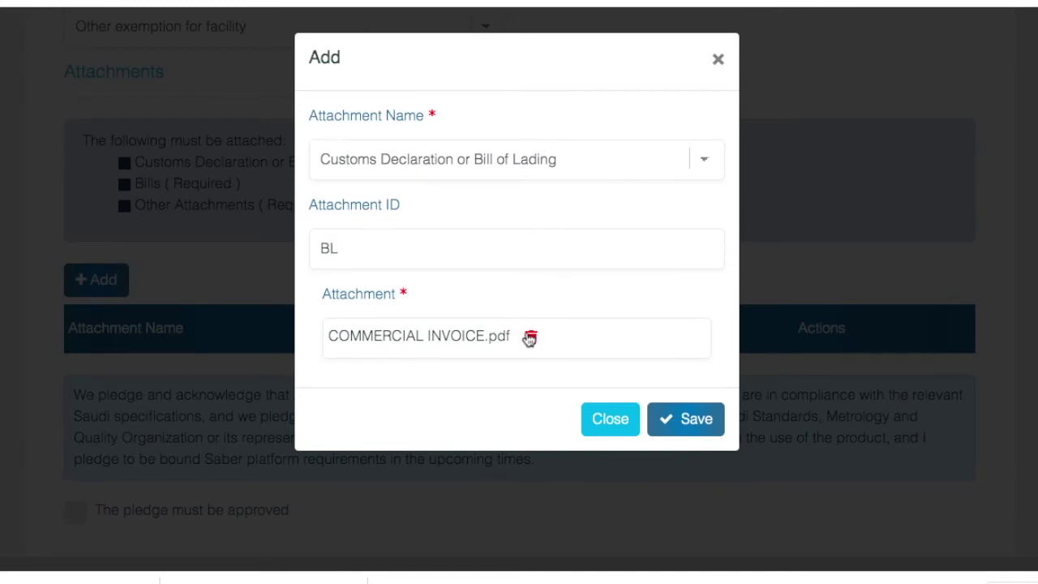
click(530, 337)
Step: Choose SWB.pdf from the Desktop as the file for the bill of lading attachment
click(389, 337)
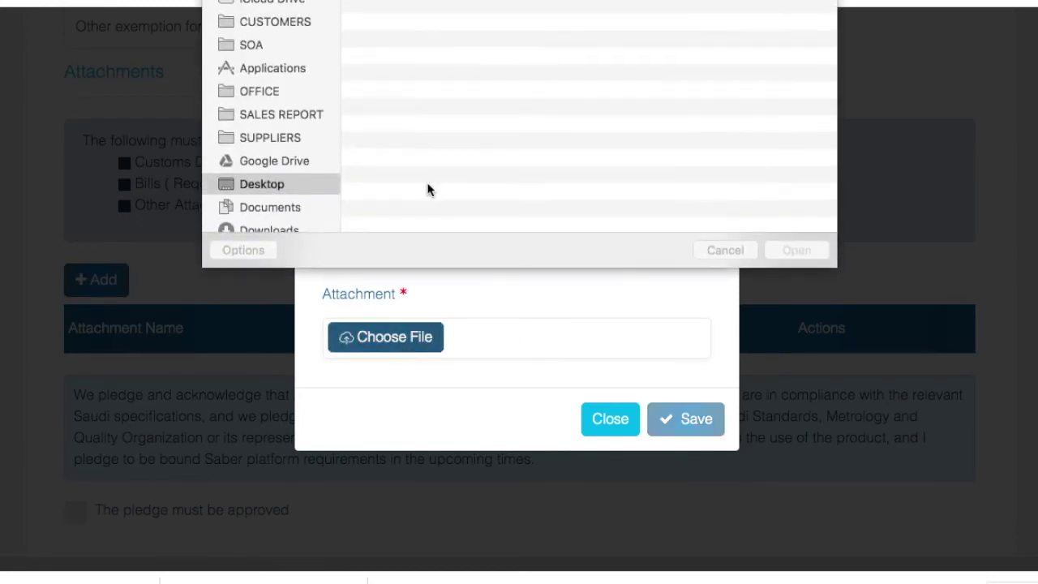
double_click(413, 108)
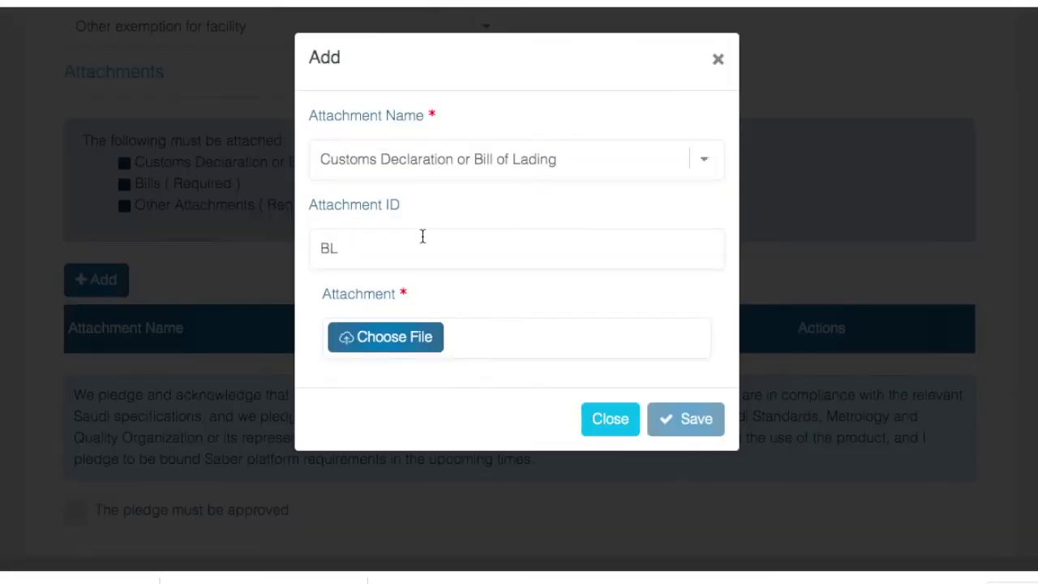
Step: Replace the attachment ID with the note "Here you can attached BL or Customs Bayan"
double_click(425, 248)
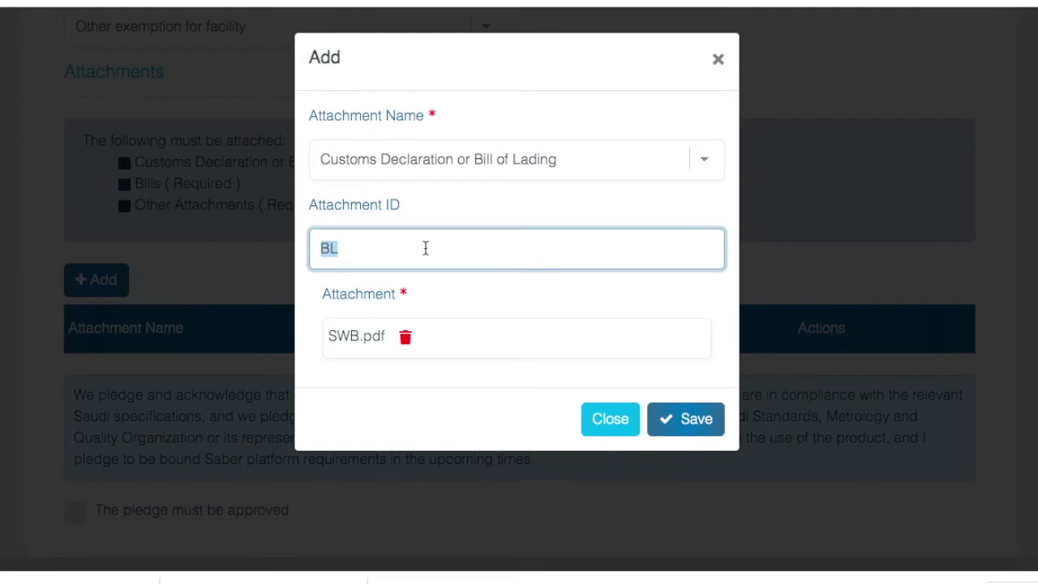
text(Here you can )
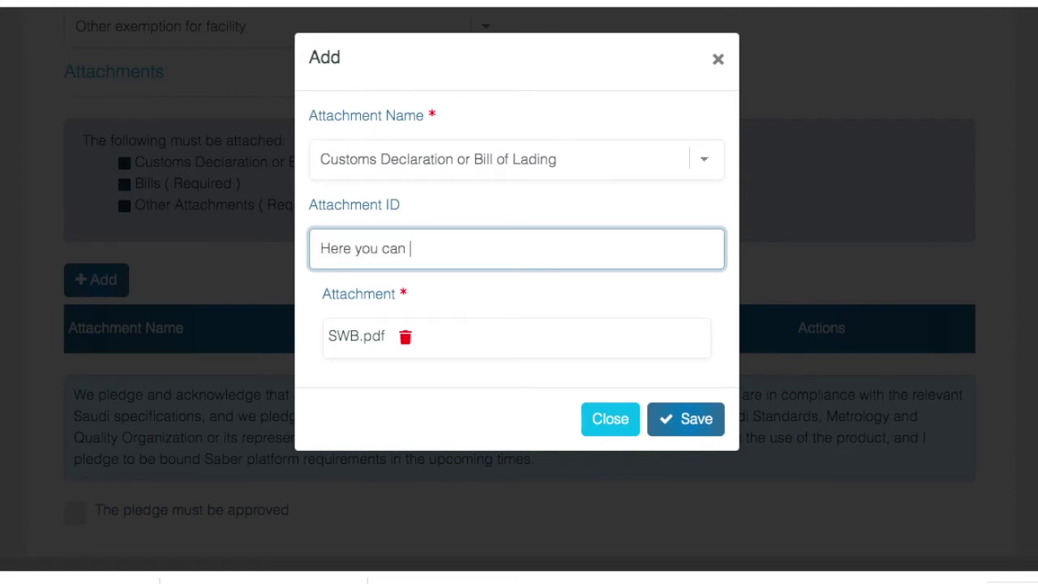
text(attached BL or Custome)
text( Bayan)
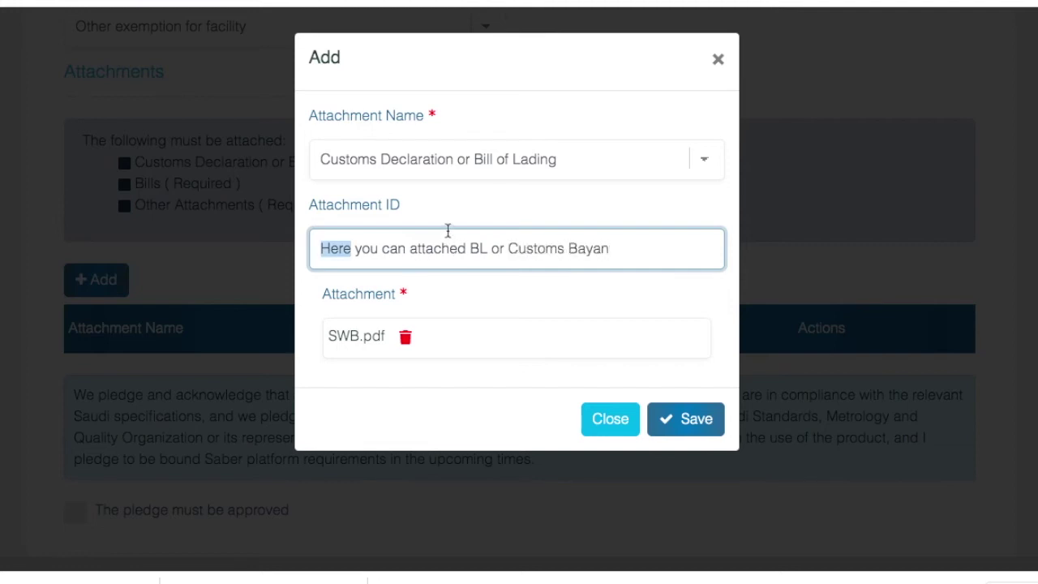
Step: Enter BL as the attachment ID and save the Customs Declaration or Bill of Lading attachment
triple_click(461, 243)
text(BL)
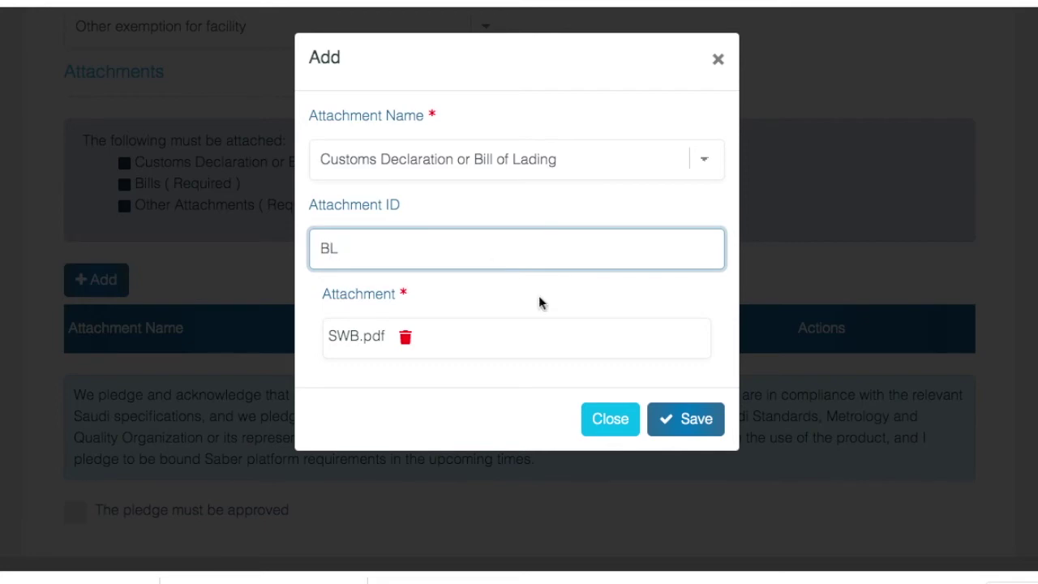
click(665, 419)
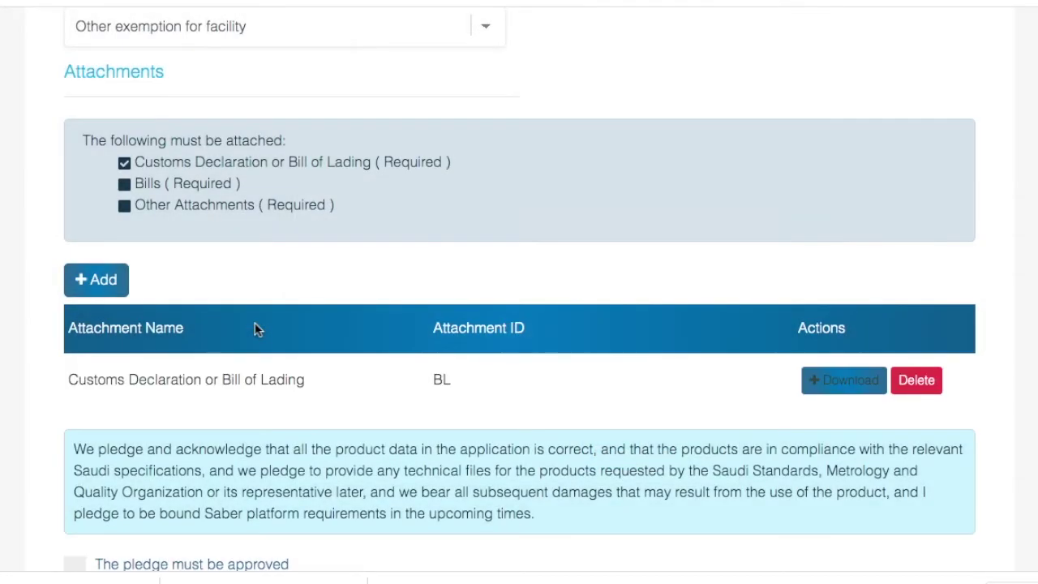
Step: Start a new Bills attachment with the attachment ID "Commercial Invoice"
scroll(254, 328, down, 2)
click(84, 193)
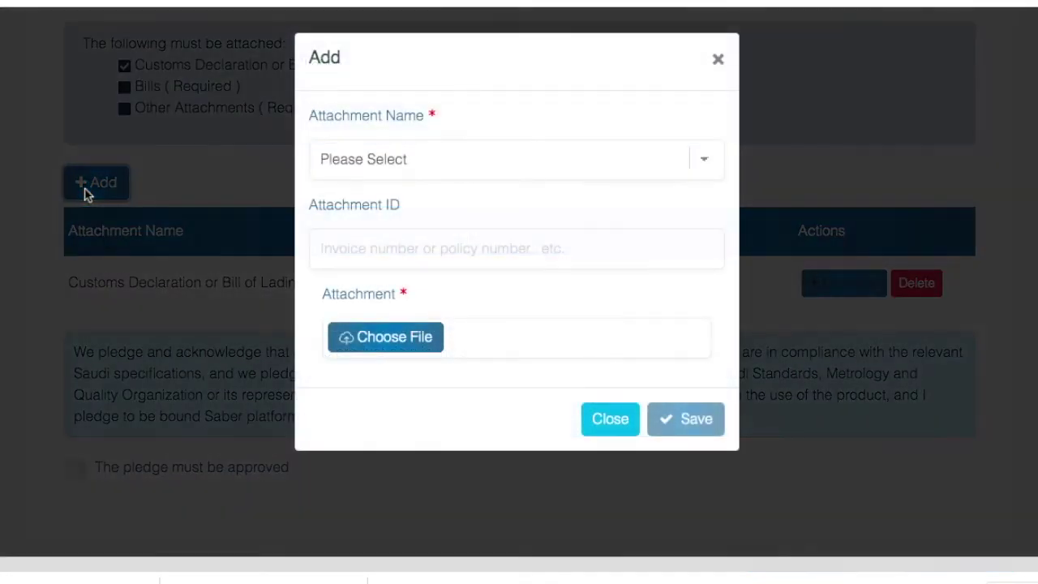
click(370, 162)
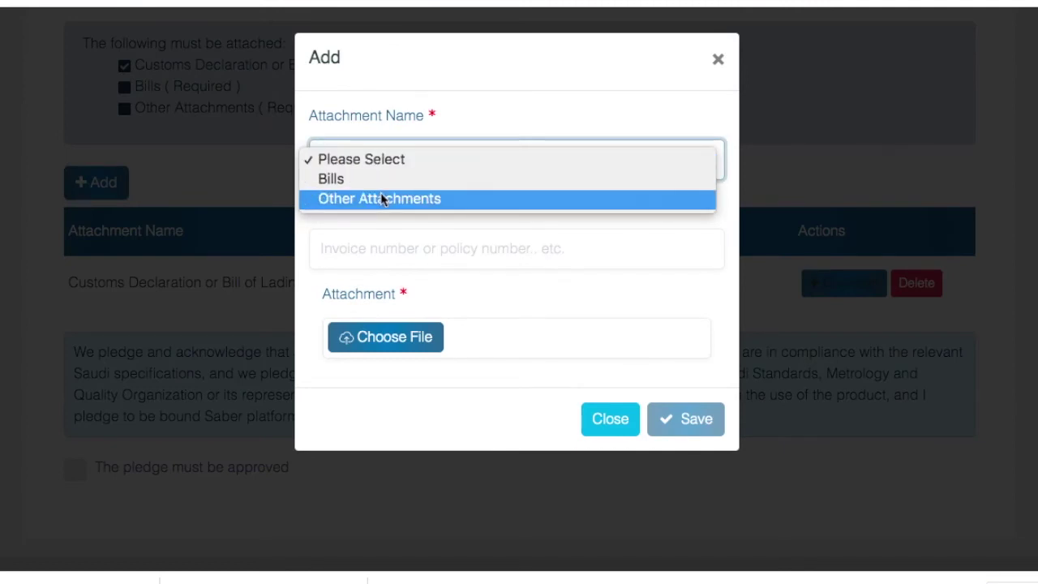
click(392, 179)
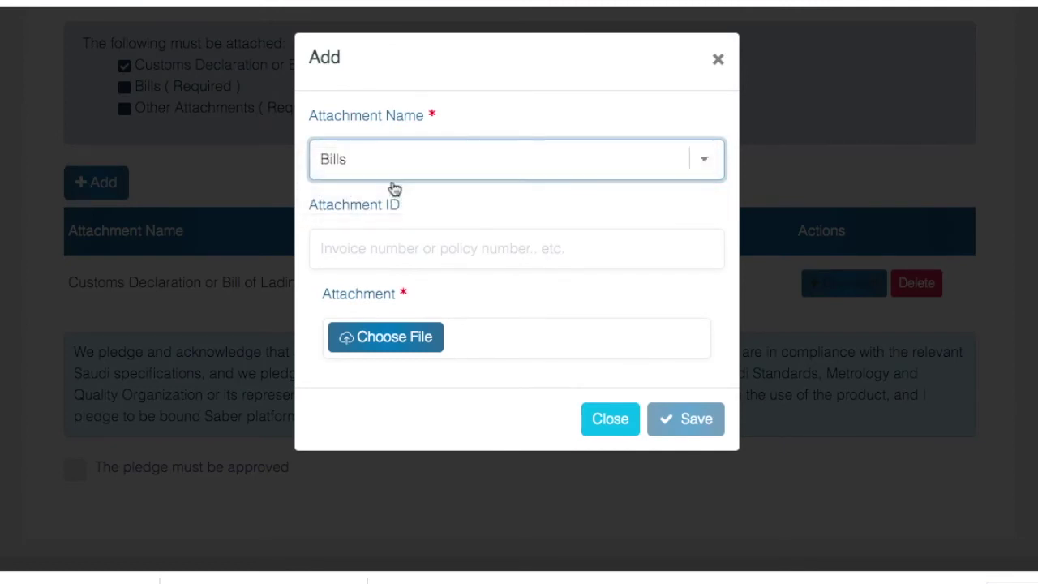
click(406, 247)
text(Commercial I)
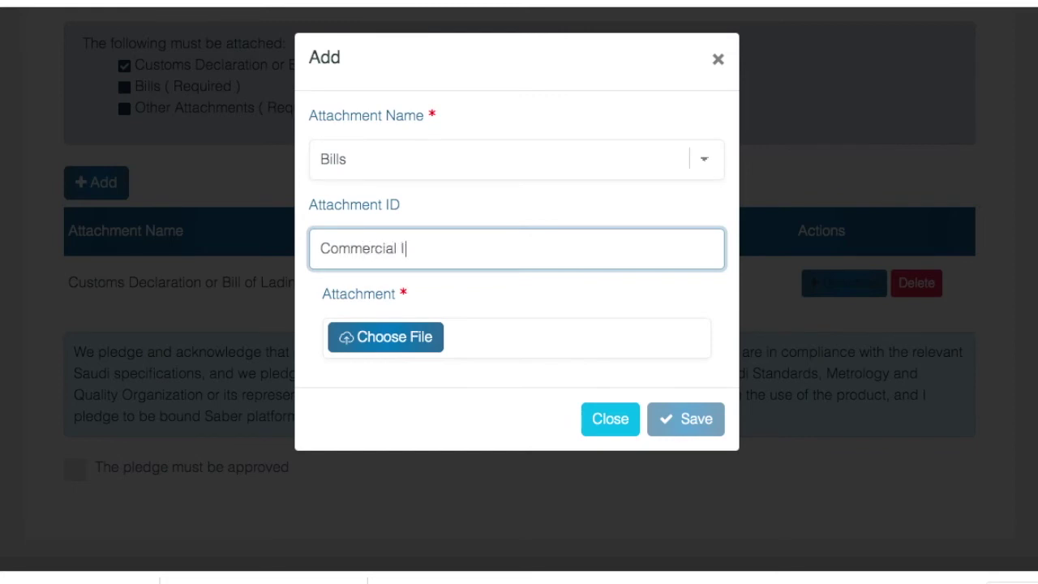
text(voice)
click(403, 248)
text(n)
Step: Choose COMMERCIAL INVOICE.pdf as the file for the Bills attachment and save it
click(386, 336)
double_click(440, 71)
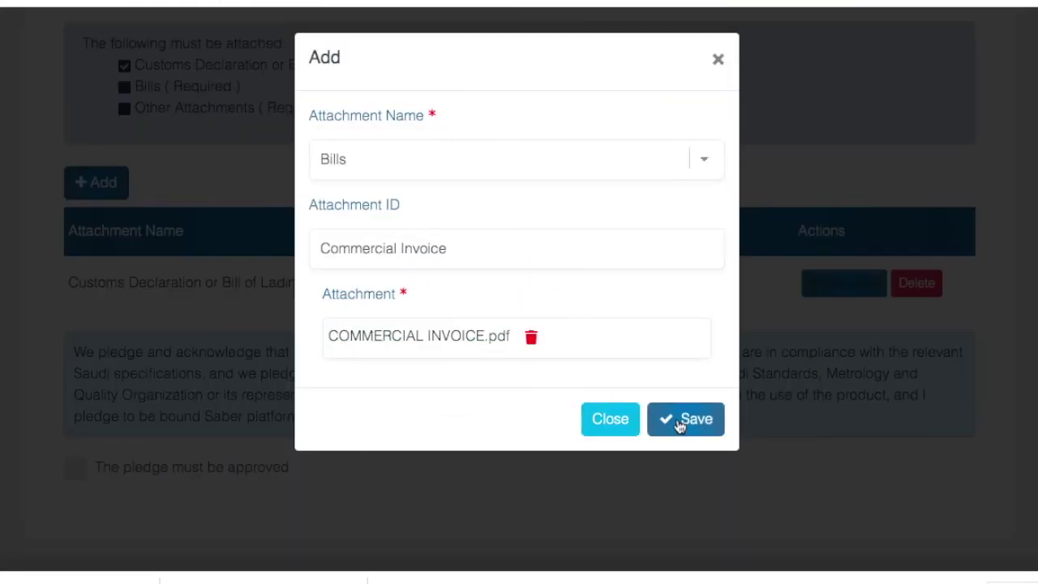
click(686, 420)
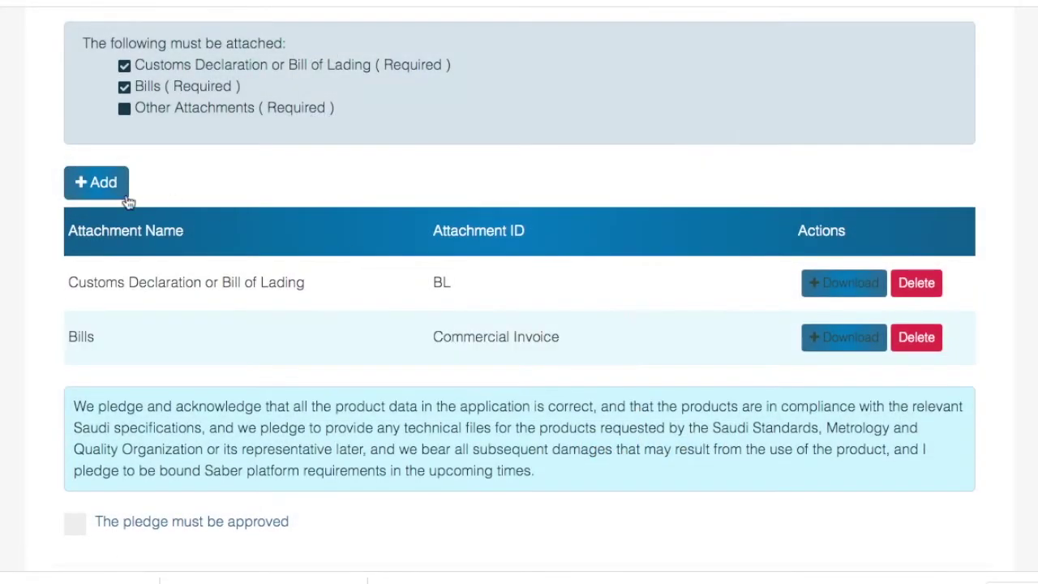
Step: Add an Other Attachments entry with the ID "CR copy" and the file CR.pdf, and save it
click(128, 199)
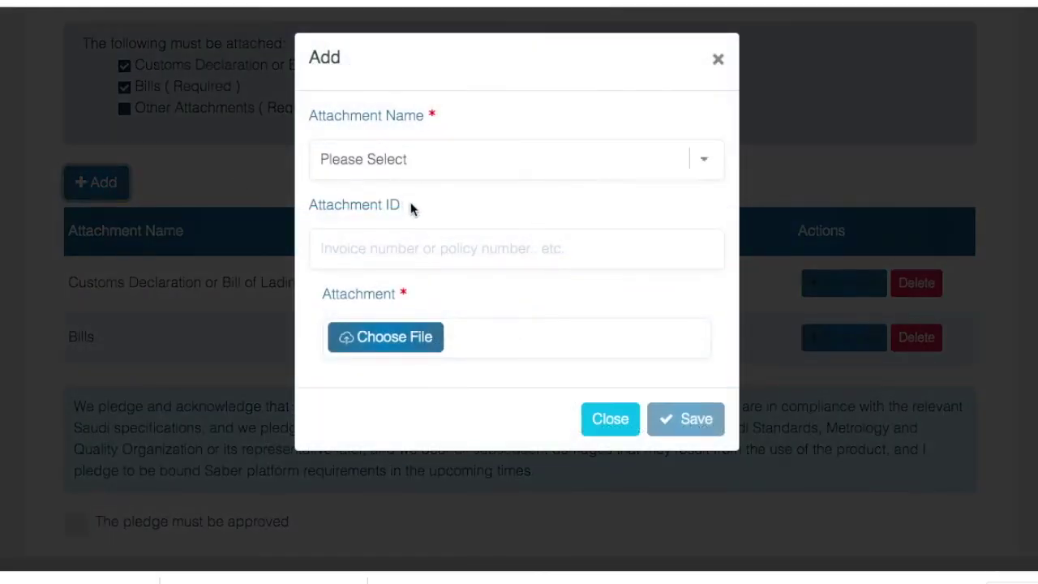
click(398, 162)
click(411, 179)
click(408, 248)
text(CR copy)
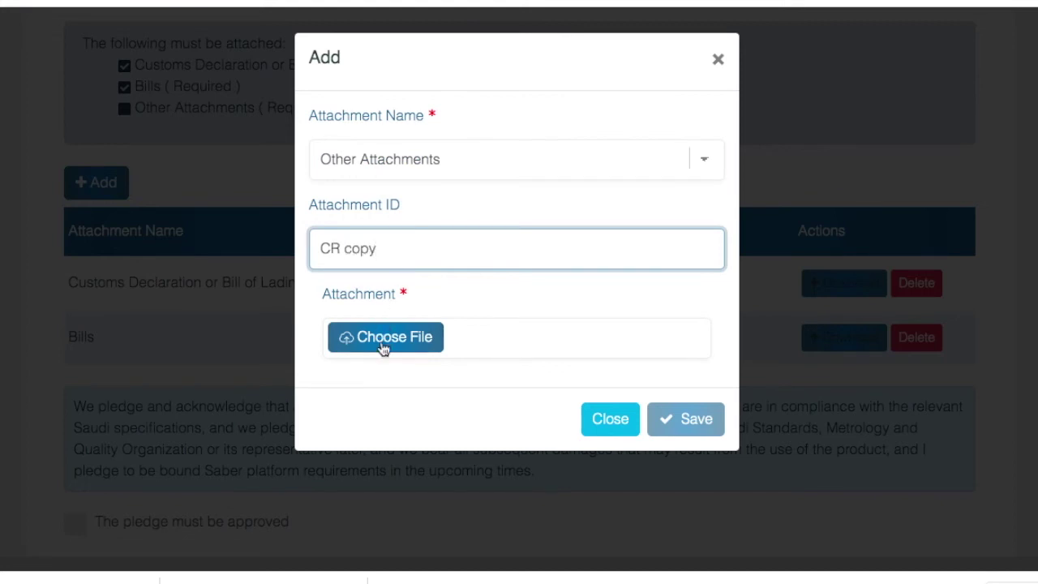
click(384, 345)
double_click(421, 91)
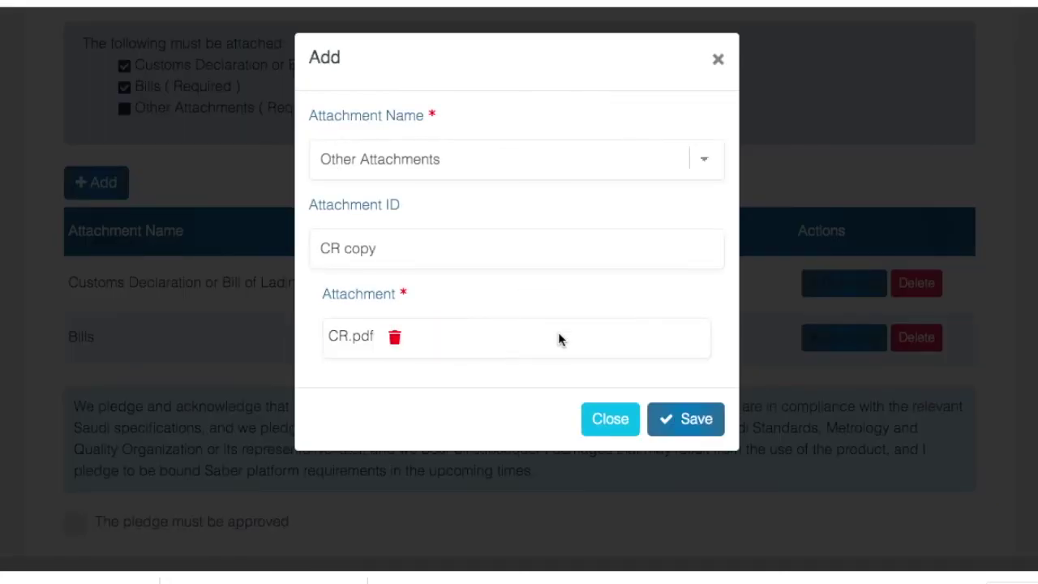
click(673, 417)
Step: Review the attachment list, the shipment data and the stages of the request
scroll(498, 332, down, 4)
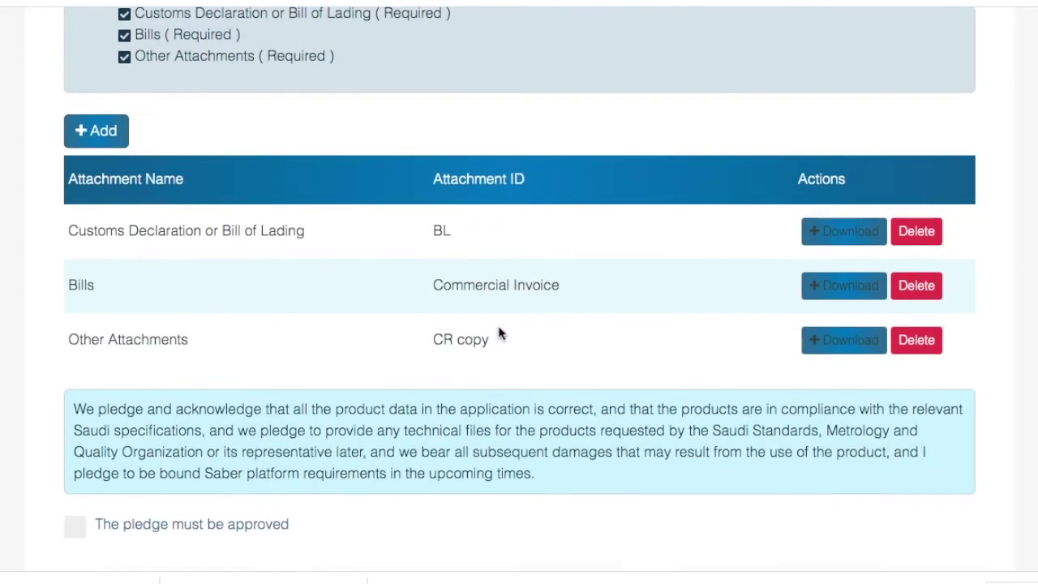
scroll(497, 333, up, 12)
scroll(498, 332, up, 3)
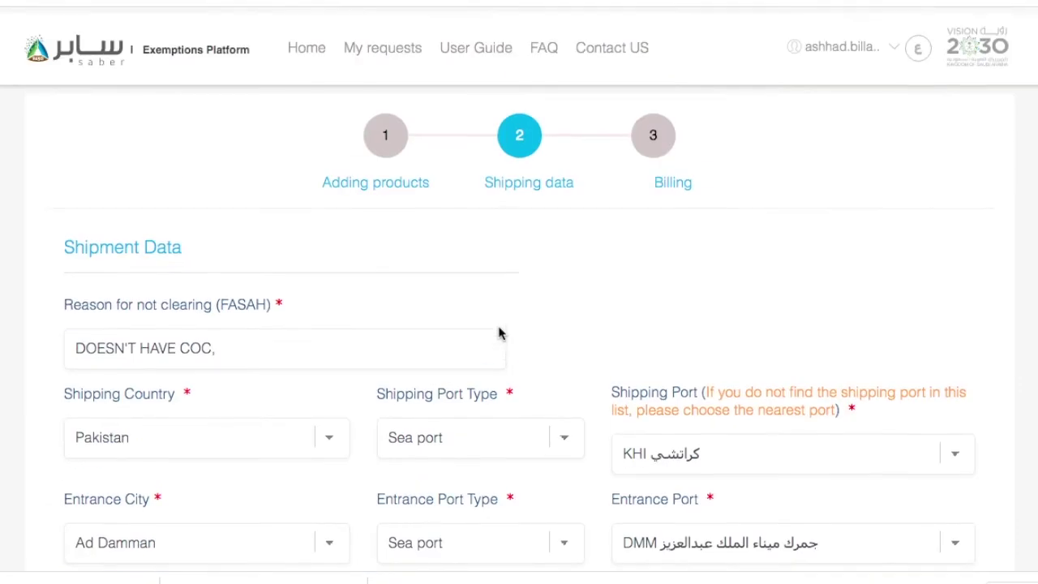
scroll(499, 328, down, 1)
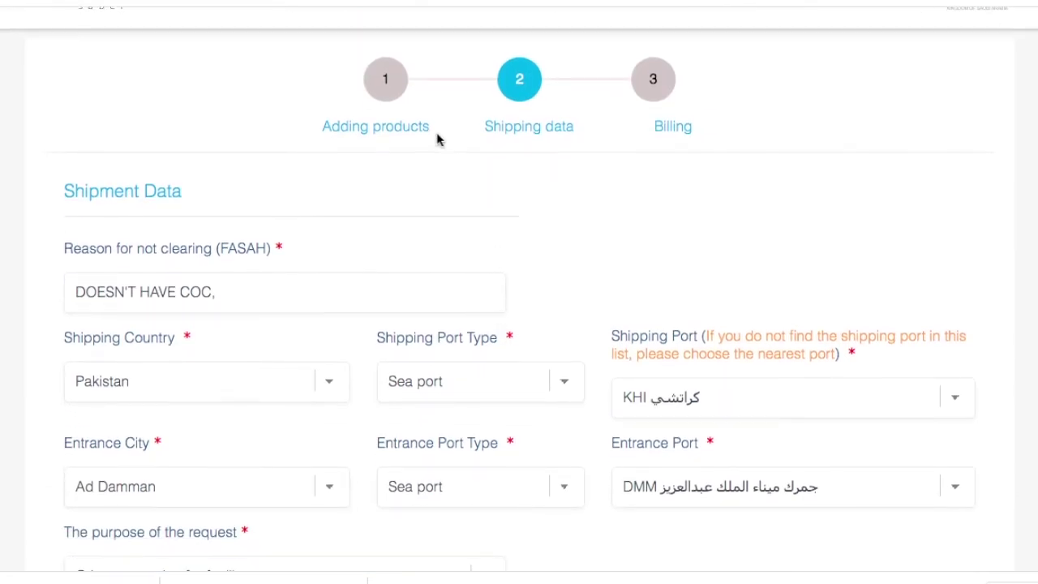
triple_click(406, 126)
triple_click(518, 126)
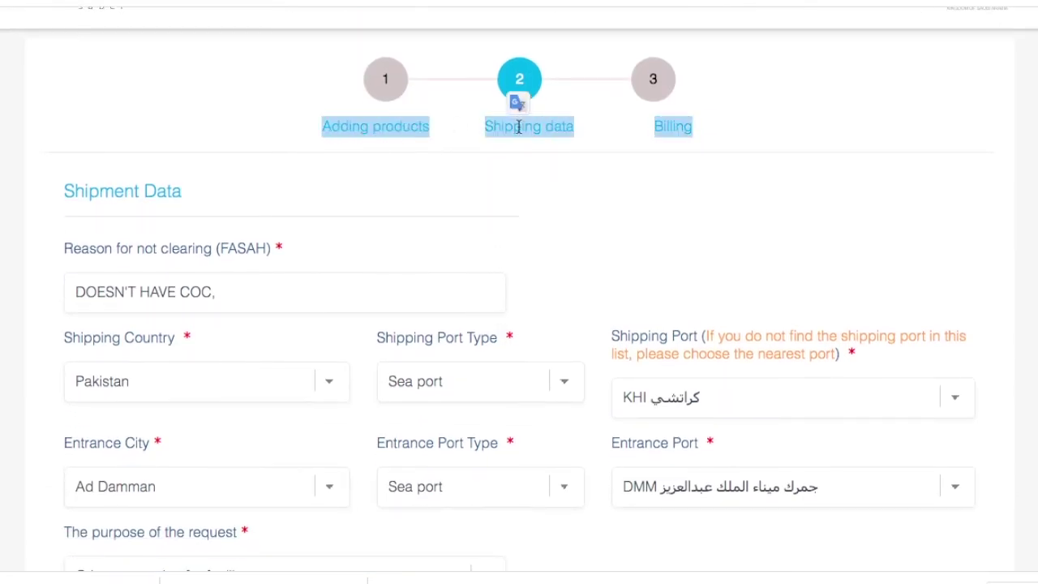
click(519, 225)
Step: Approve the pledge and submit the exemption request, confirming the submission
scroll(519, 225, down, 10)
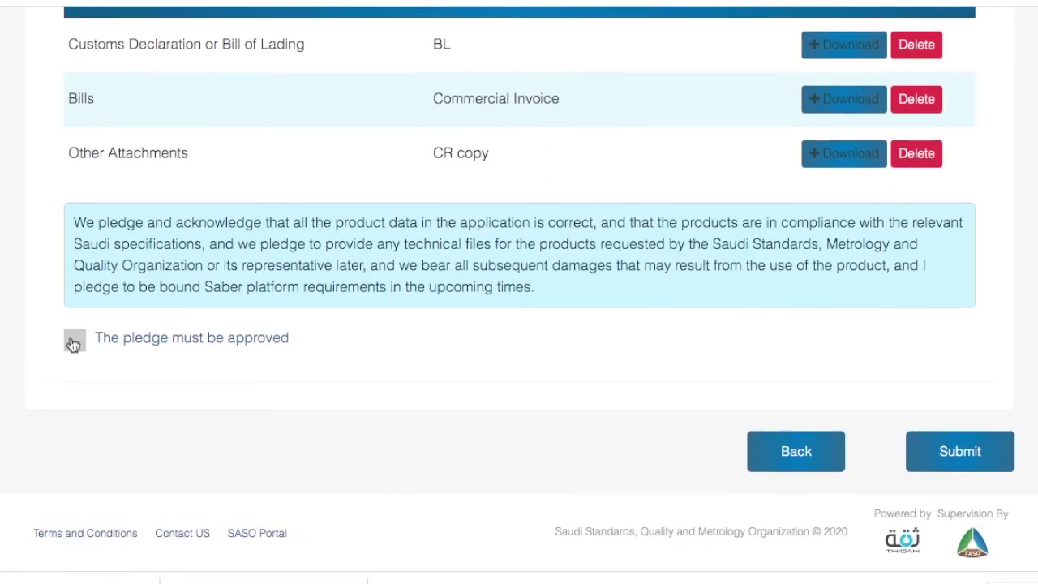
click(73, 343)
click(942, 454)
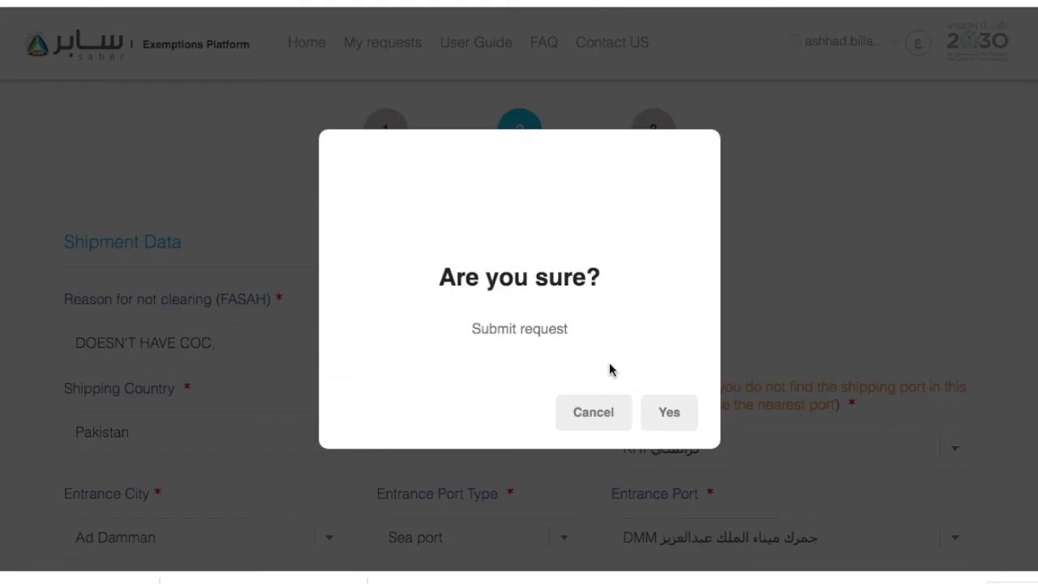
click(669, 412)
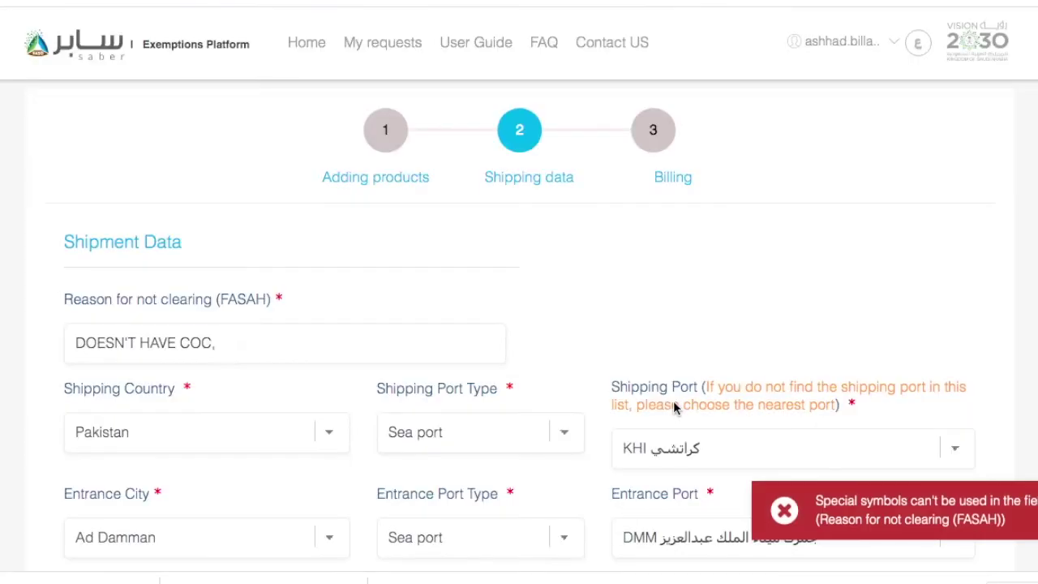
Step: Correct the reason for not clearing (FASAH) to "DOES NOT HAVE COC", without the apostrophe and the trailing comma
scroll(673, 405, down, 3)
click(378, 248)
key(BackSpace)
click(130, 255)
key(BackSpace)
key(BackSpace)
text(no)
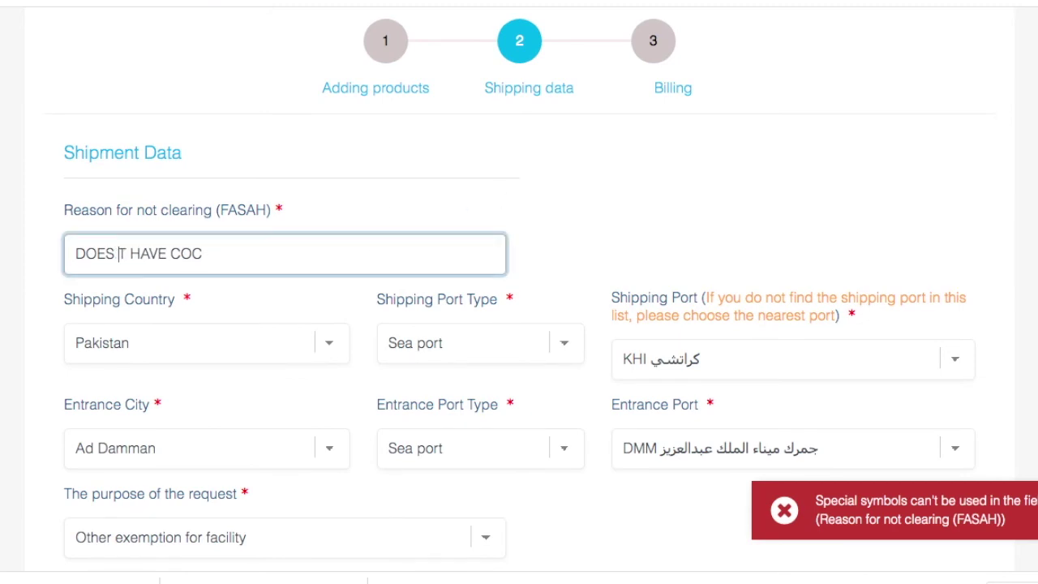
key(BackSpace)
key(BackSpace)
text(NOT)
key(BackSpace)
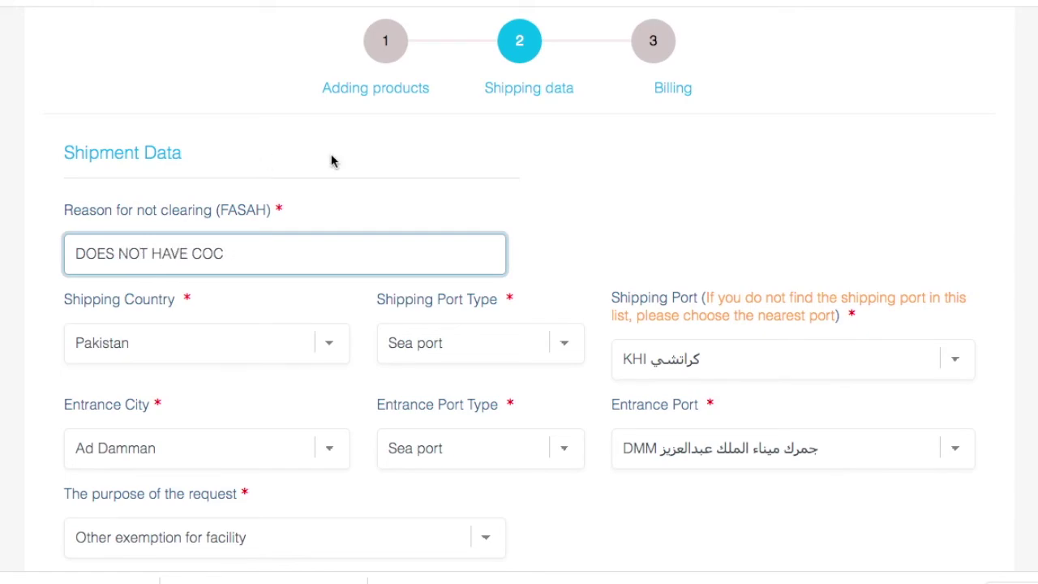
Step: Submit the exemption request again with the corrected shipment data
scroll(331, 161, down, 15)
click(911, 460)
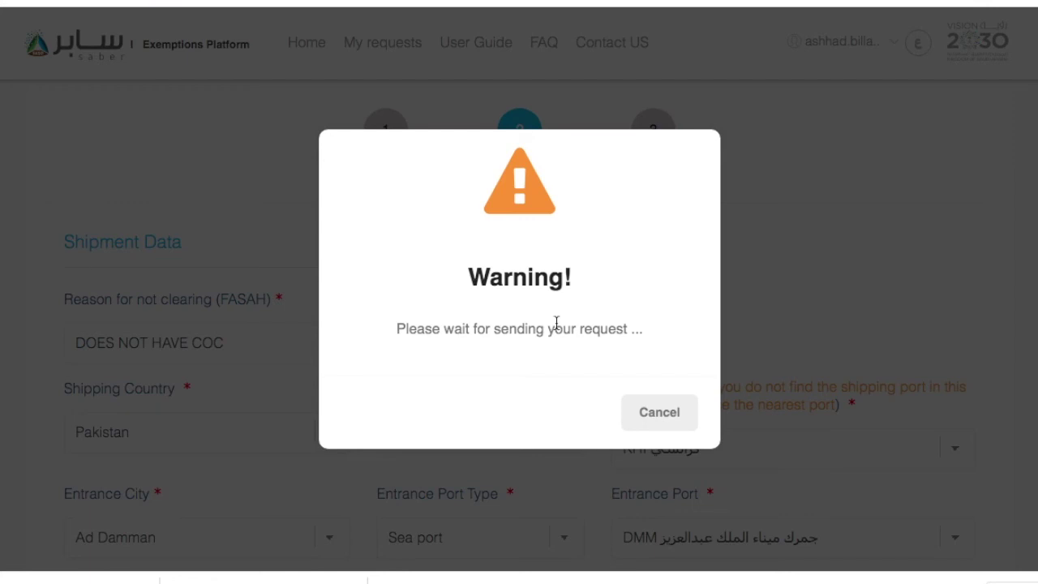
scroll(556, 323, down, 3)
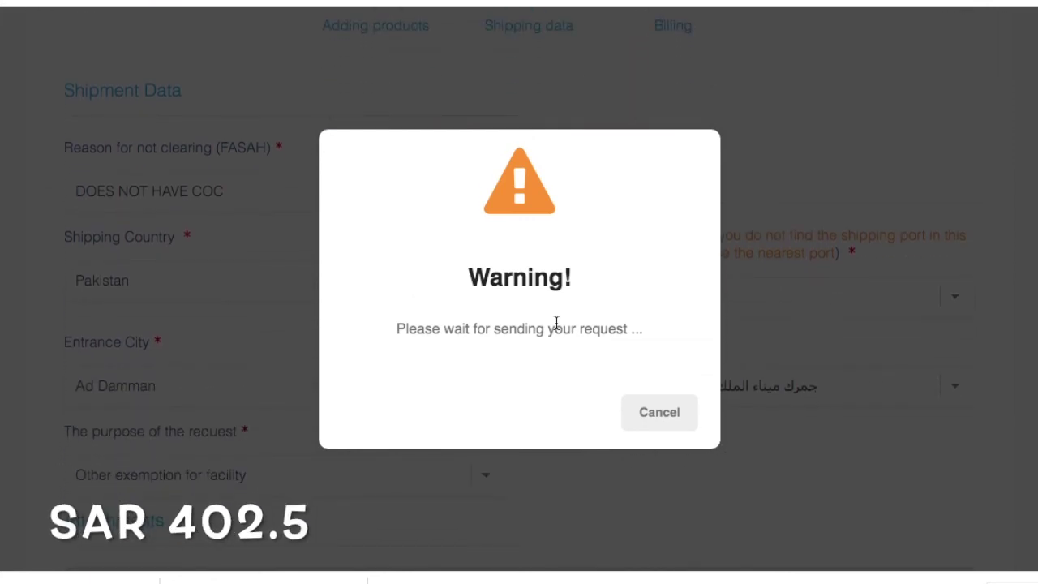
scroll(556, 322, down, 5)
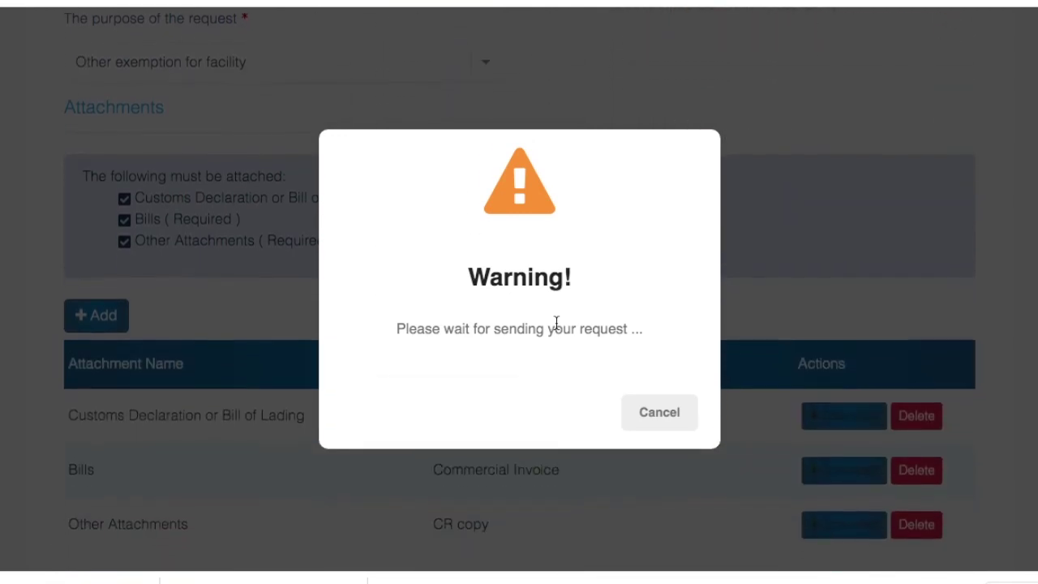
scroll(556, 322, down, 2)
scroll(556, 323, up, 4)
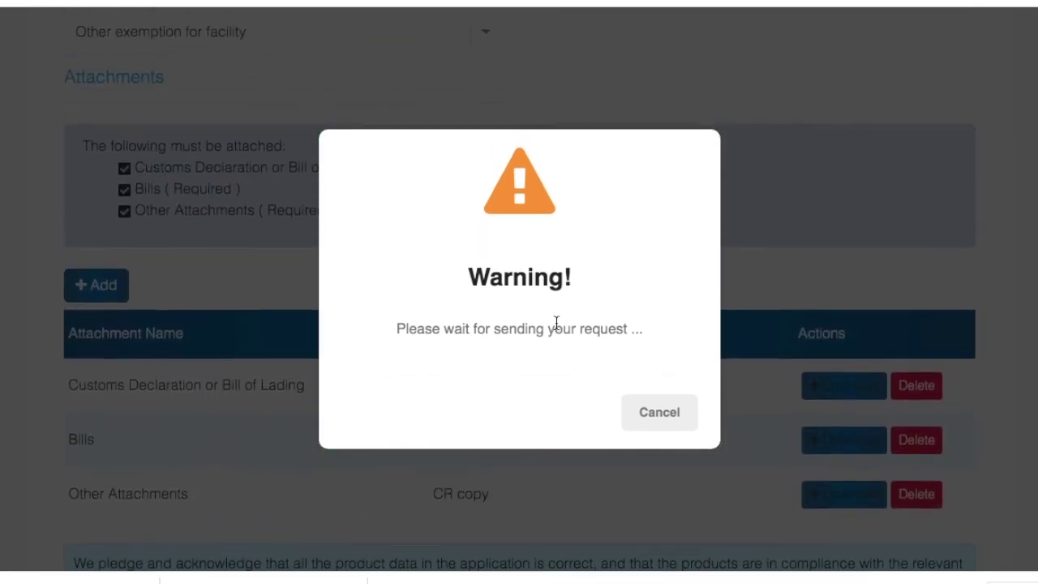
scroll(557, 323, up, 5)
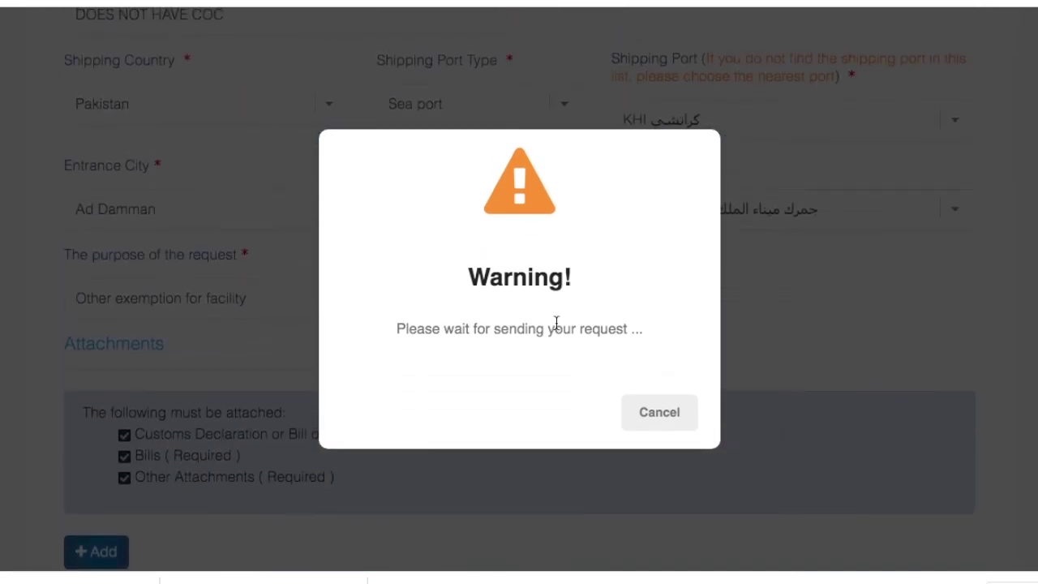
scroll(556, 322, up, 1)
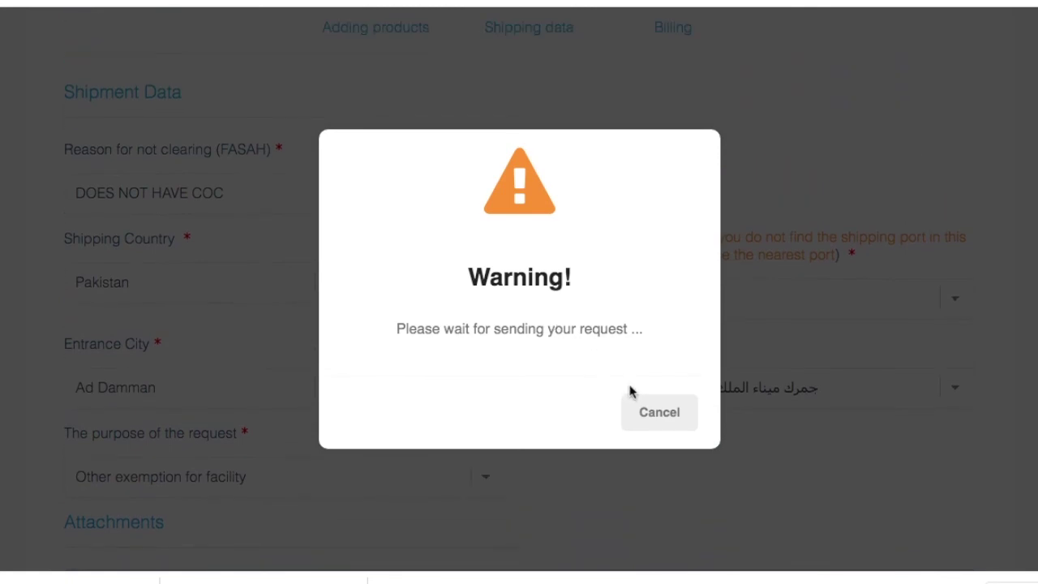